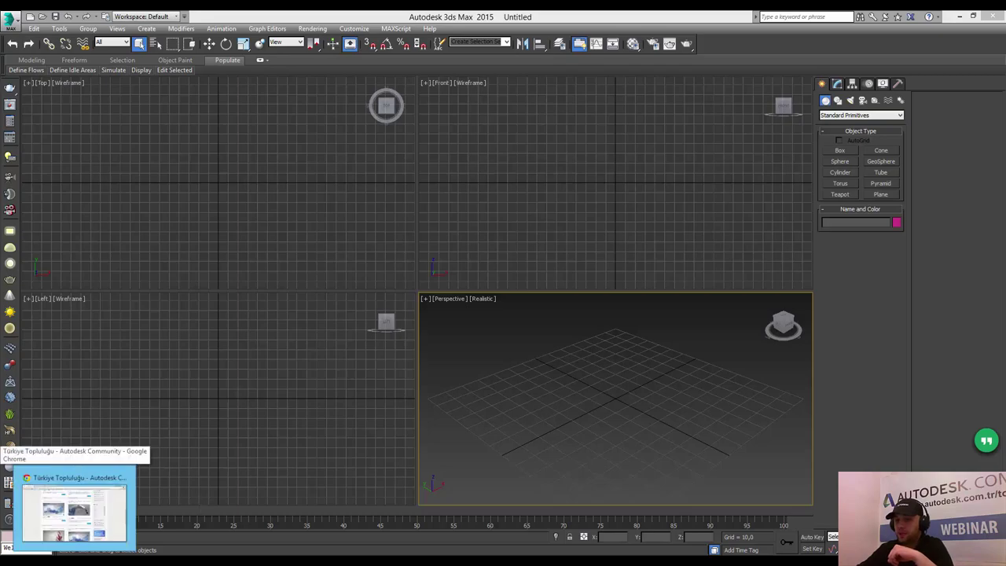
Switch from the empty 3ds Max scene to the Chrome browser window.
left_click(72, 510)
Go to the 3ds Max – Türkiye board and open the '3Ds Max için Sık Sorulan Sorular ve Çözümleri' thread.
left_click(152, 16)
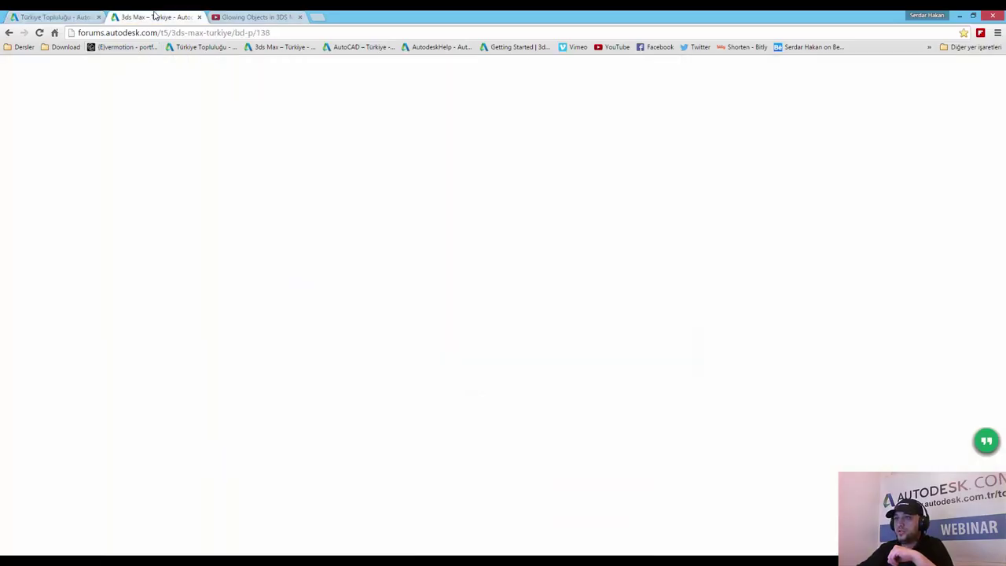
scroll(132, 256, "down", 1)
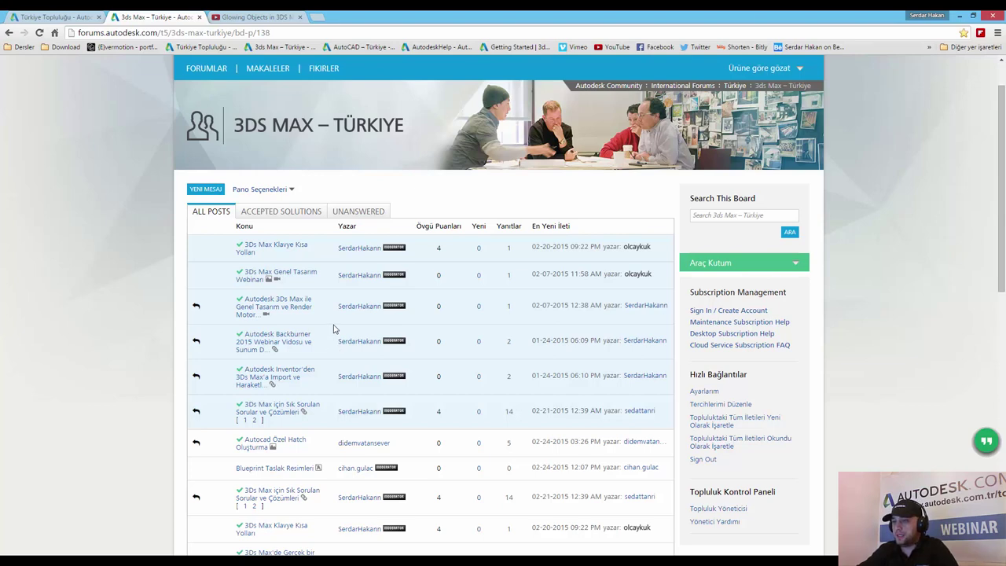
left_click(281, 421)
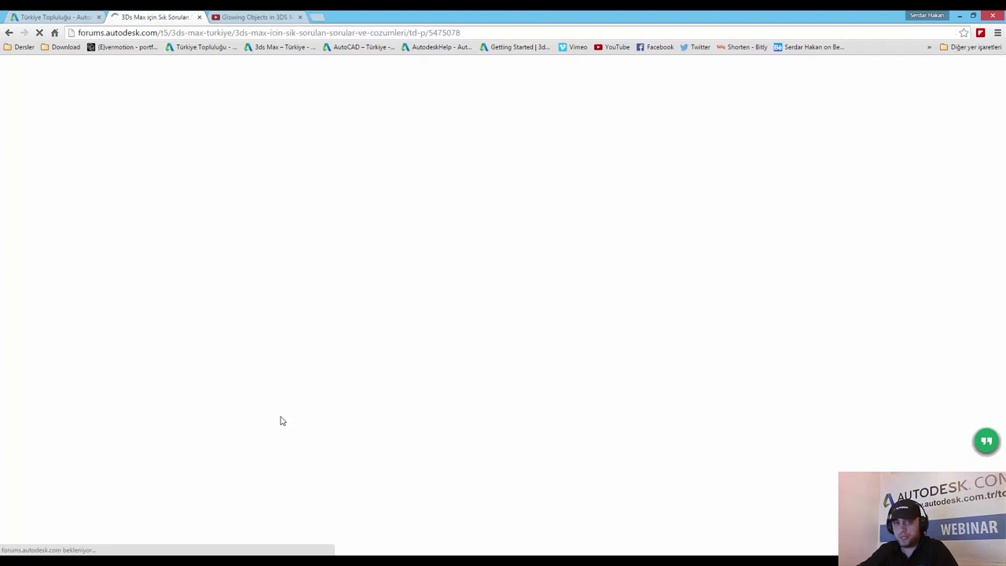
Scroll through the FAQ thread's 25-item topic list and the Lathe, Shell, Reactor and MassFX replies.
scroll(139, 332, "down", 2)
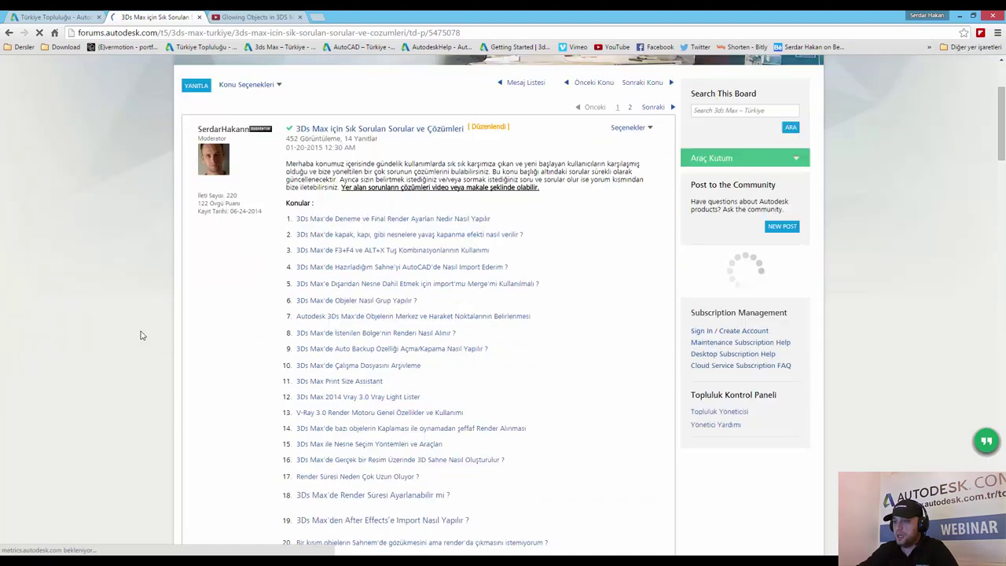
scroll(140, 333, "down", 1)
scroll(141, 335, "down", 1)
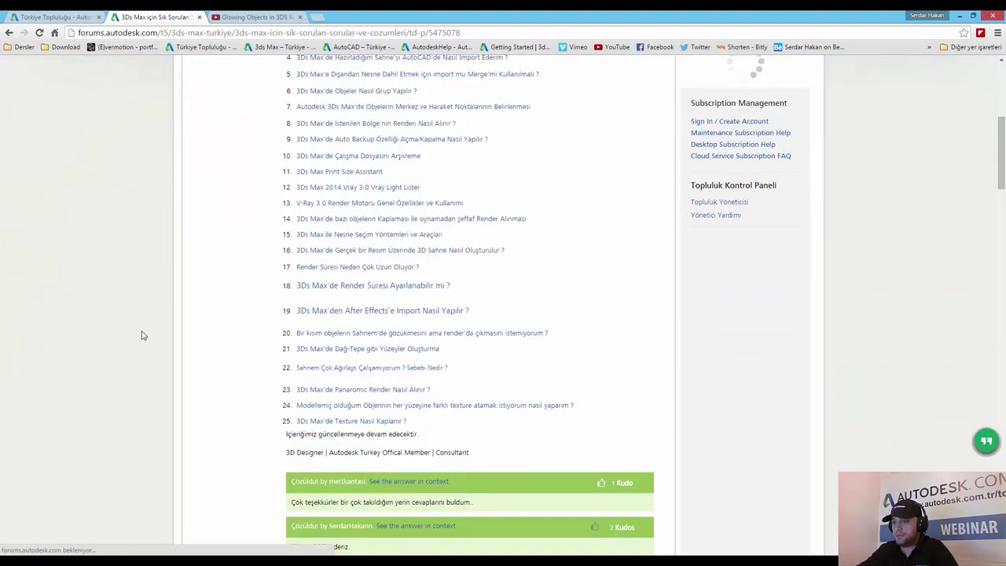
scroll(346, 293, "up", 1)
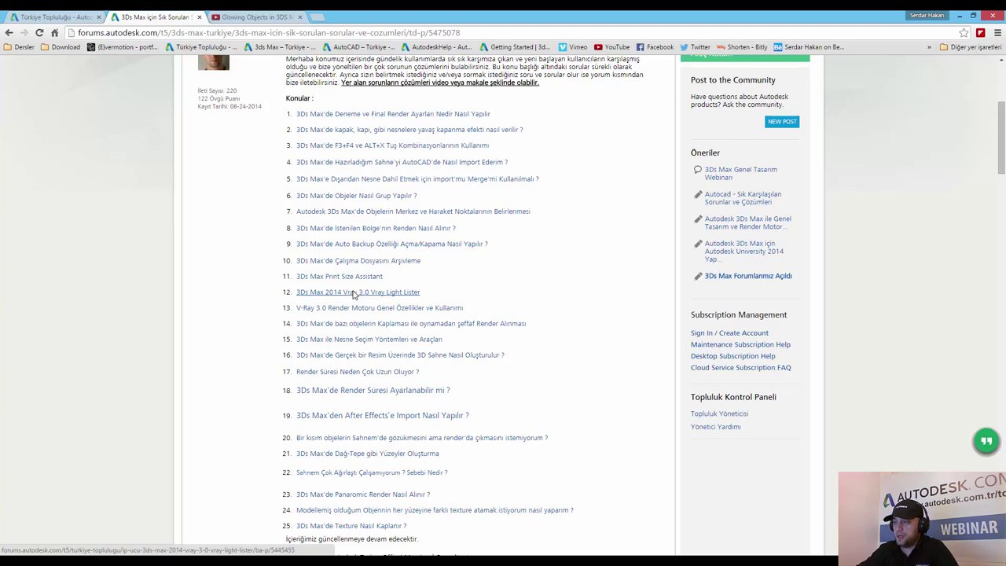
scroll(352, 294, "down", 1)
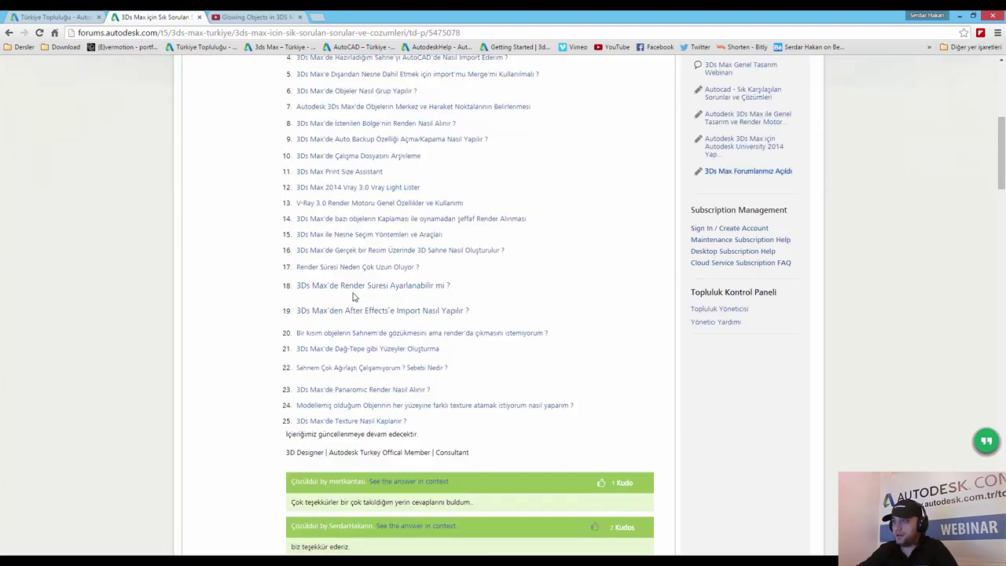
scroll(352, 296, "down", 1)
scroll(352, 296, "down", 1)
scroll(353, 297, "down", 1)
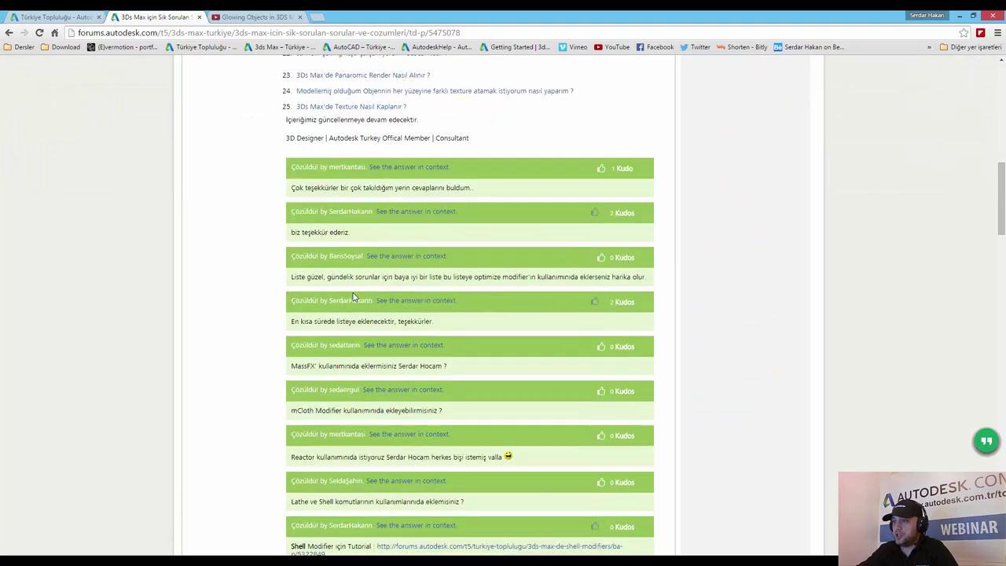
scroll(353, 296, "down", 1)
scroll(352, 296, "down", 1)
scroll(353, 296, "down", 1)
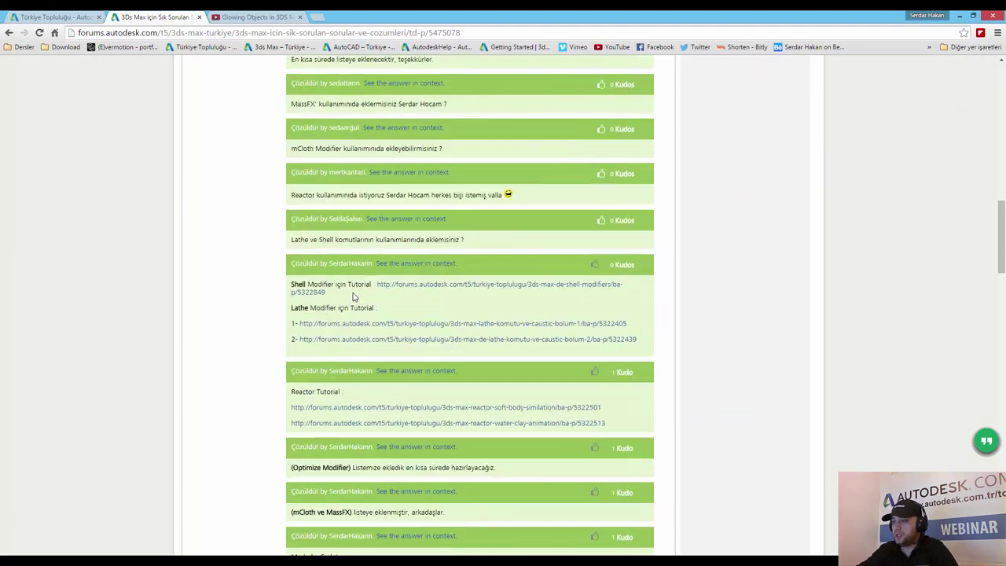
scroll(353, 296, "down", 1)
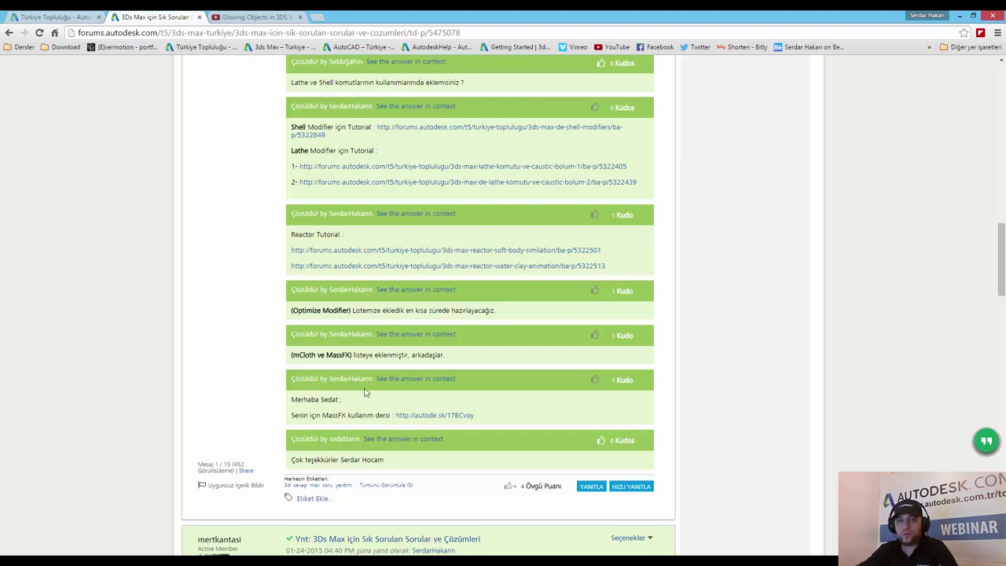
Scroll back to the top of the thread and return to the 'Mesaj Listesi' message list.
scroll(363, 392, "up", 2)
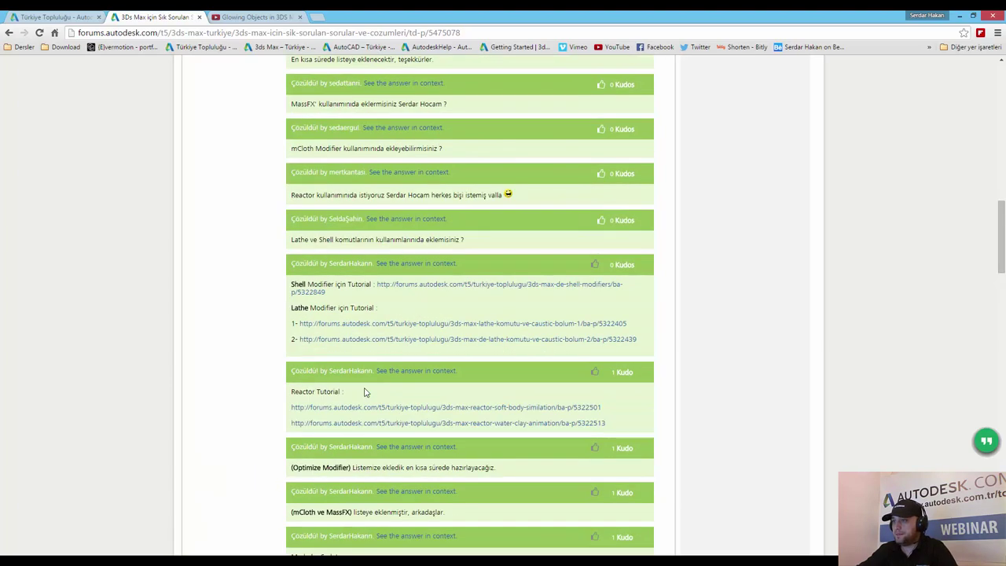
scroll(364, 391, "up", 3)
scroll(364, 391, "up", 3)
scroll(363, 391, "up", 2)
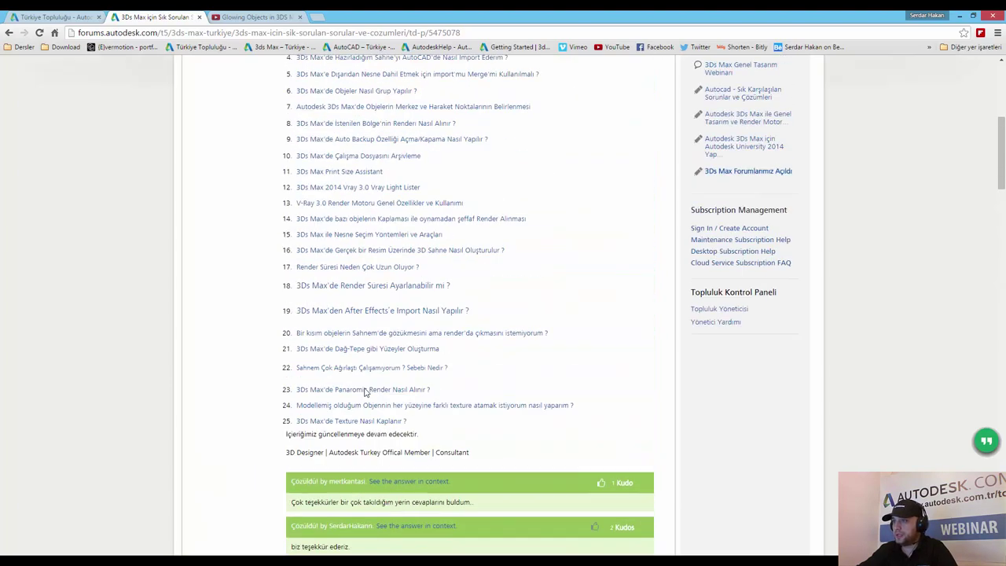
scroll(364, 392, "up", 1)
scroll(363, 391, "up", 2)
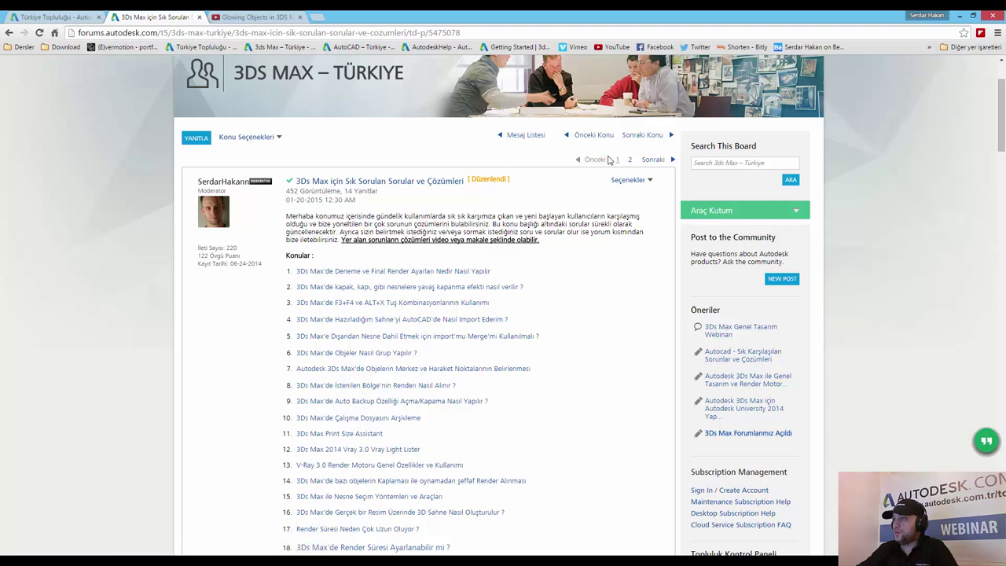
left_click(528, 136)
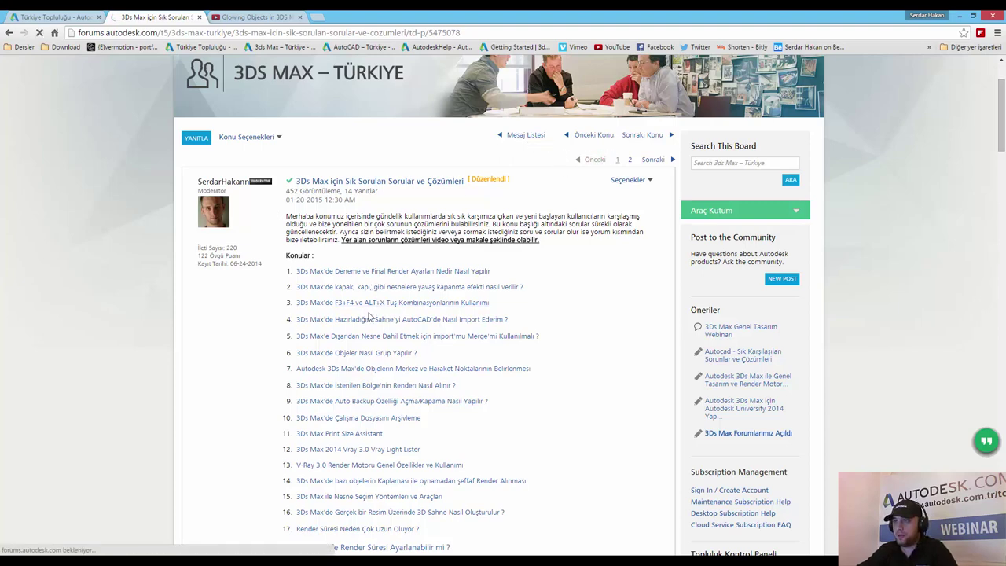
Switch to the Türkiye Topluluğu blog tab and browse its recent post cards.
left_click(50, 16)
scroll(330, 334, "up", 2)
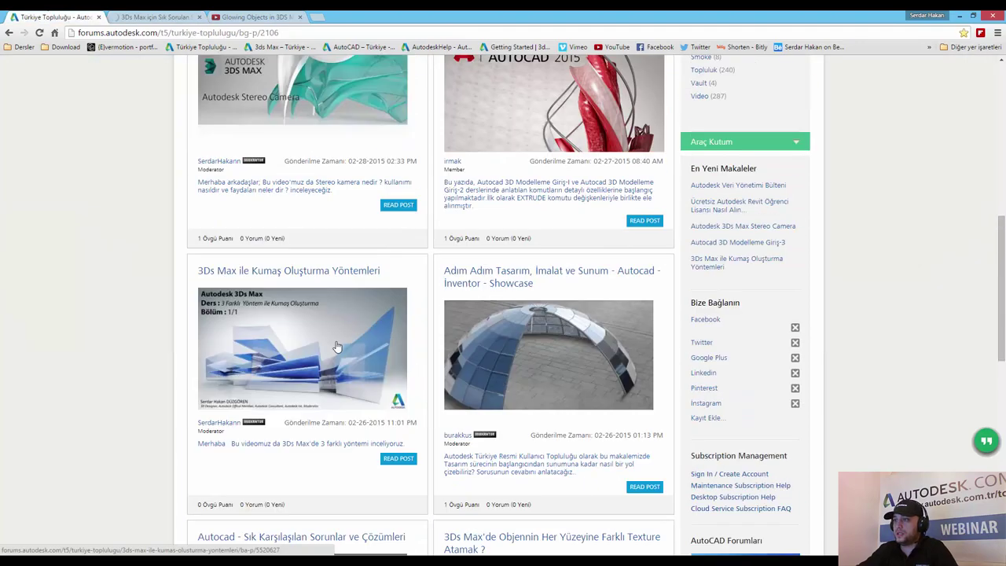
scroll(333, 344, "up", 1)
scroll(335, 342, "up", 2)
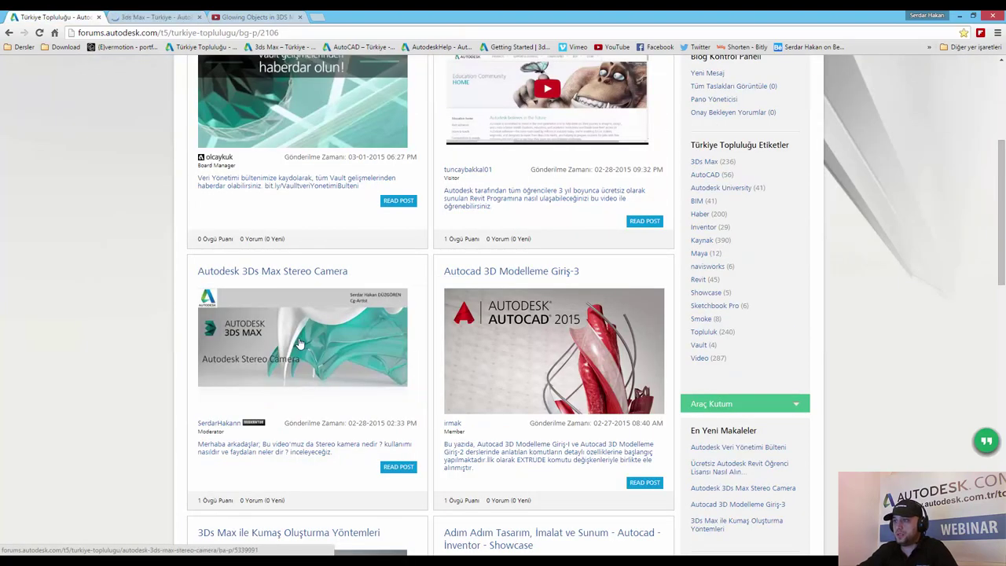
scroll(300, 343, "up", 3)
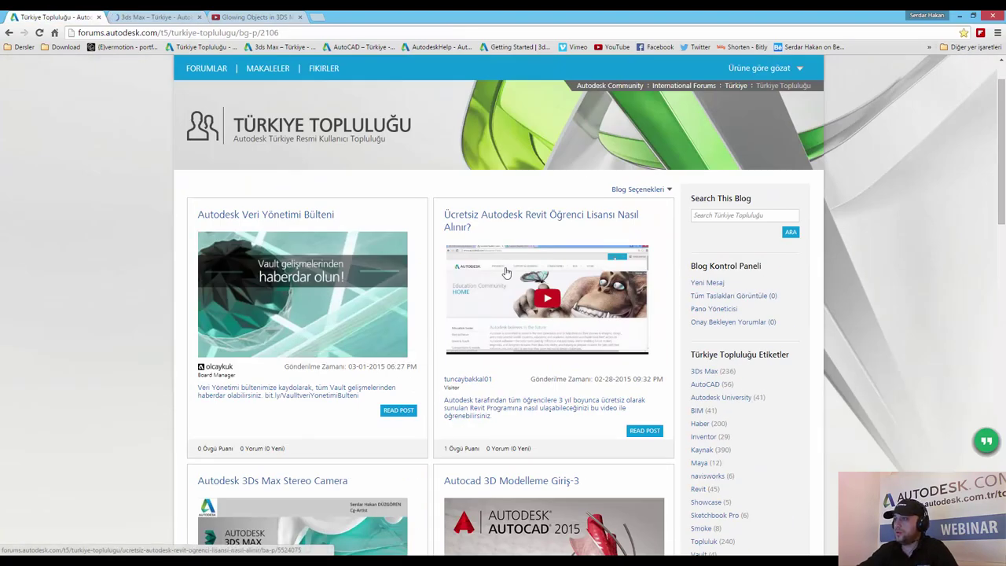
scroll(466, 373, "down", 4)
scroll(466, 373, "down", 1)
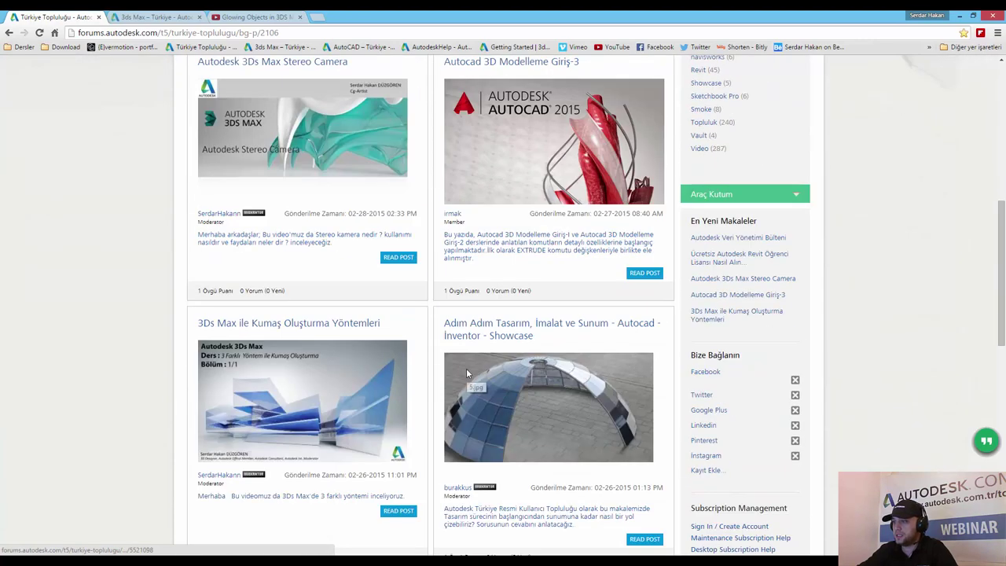
scroll(466, 373, "down", 1)
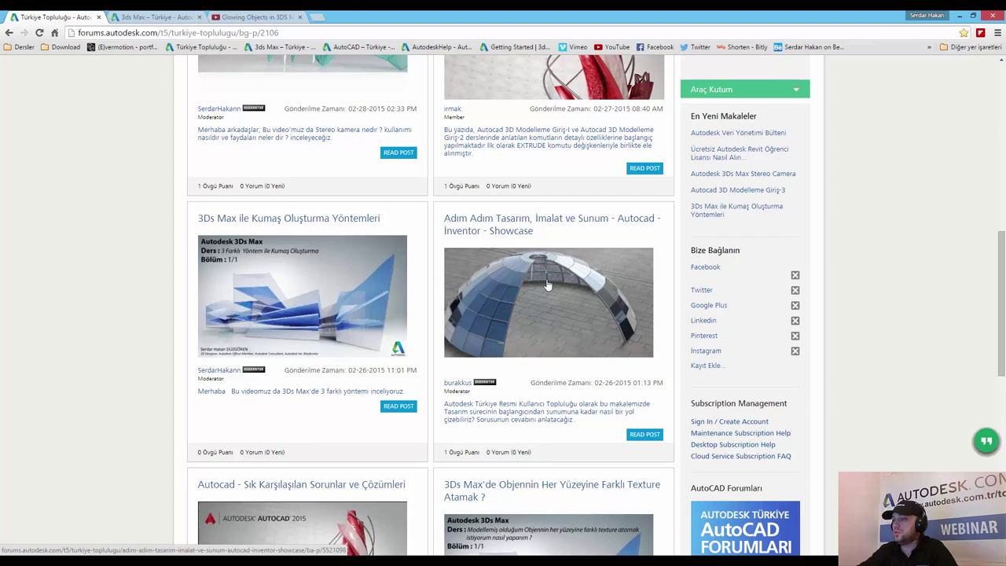
scroll(418, 261, "down", 1)
scroll(399, 267, "down", 2)
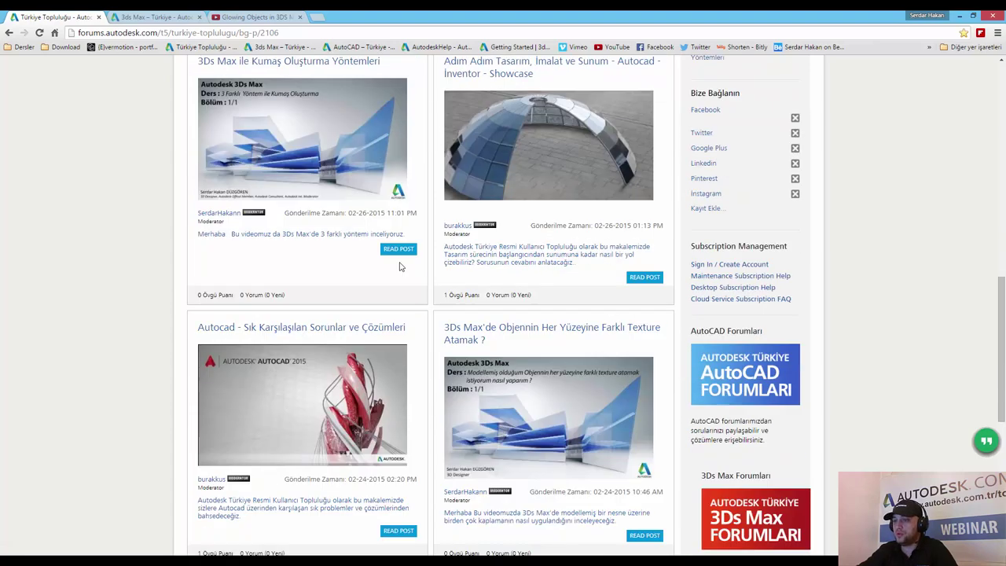
scroll(399, 267, "down", 1)
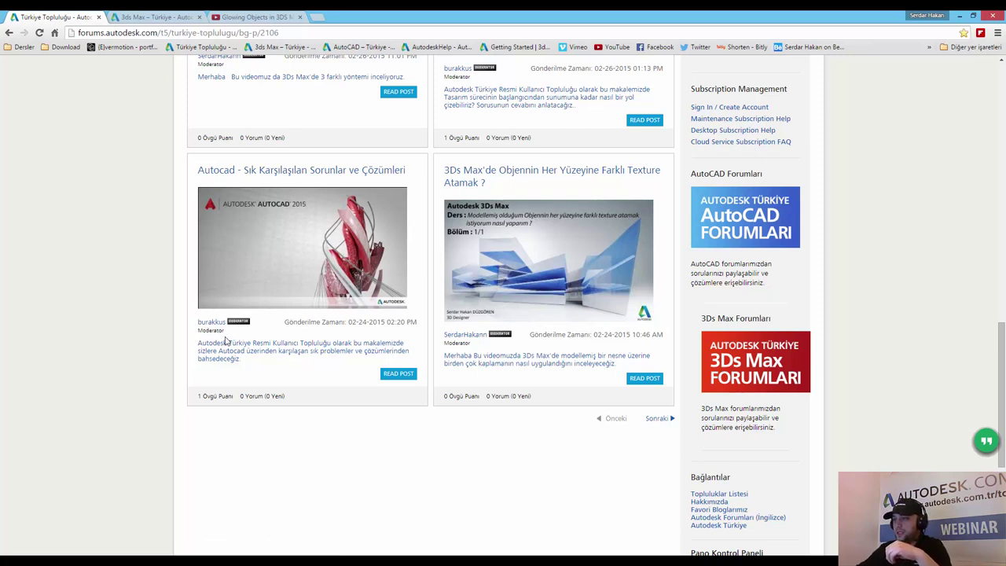
scroll(226, 339, "up", 2)
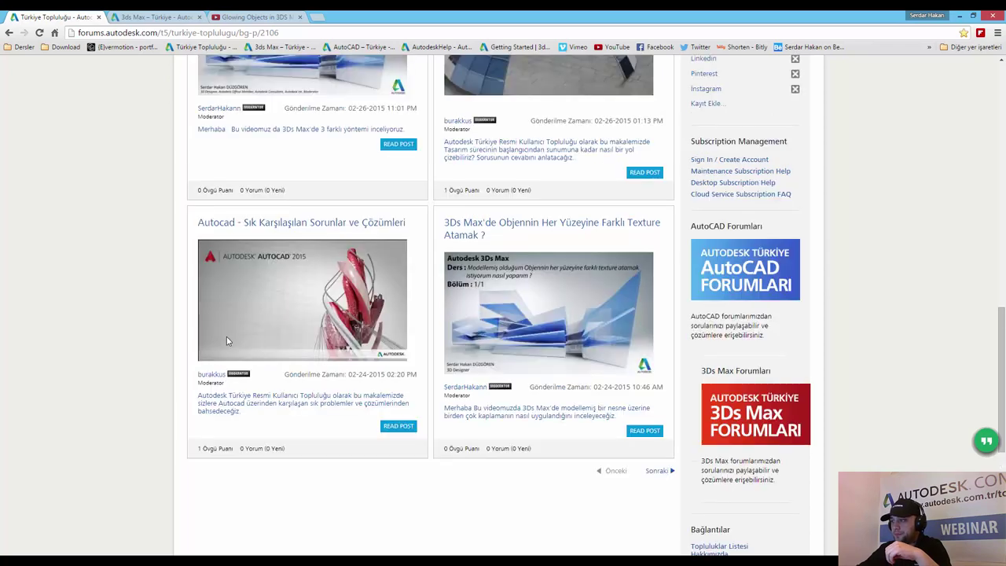
Read the 'Autocad - Sık Karşılaşılan Sorunlar ve Çözümleri' post, then leave Chrome for 3ds Max.
left_click(260, 284)
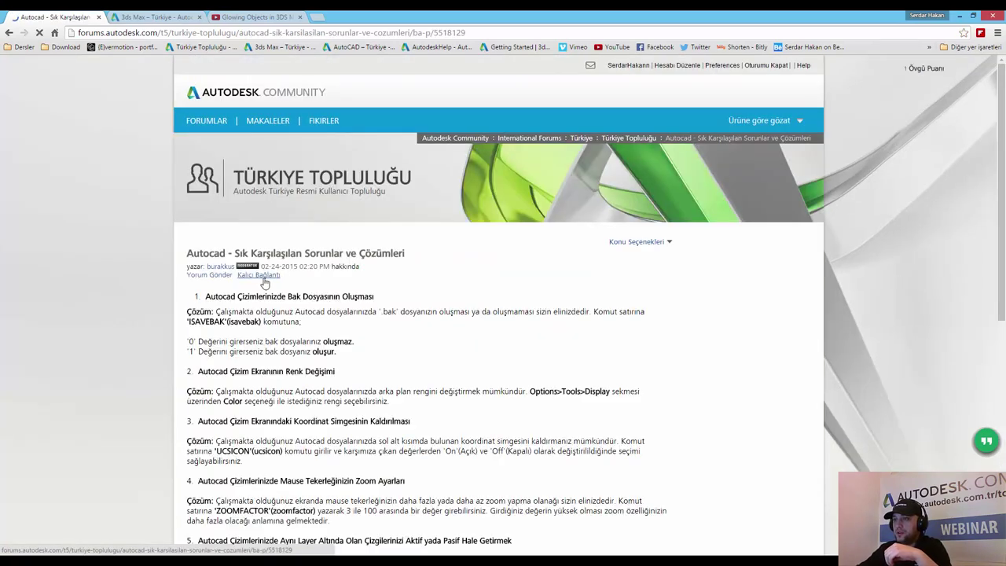
scroll(54, 316, "down", 2)
scroll(53, 316, "down", 4)
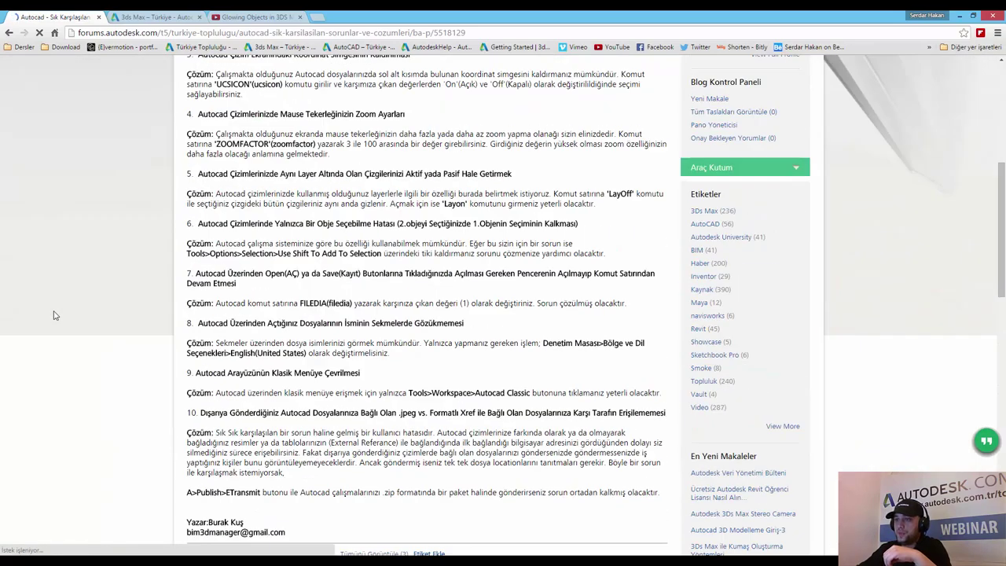
scroll(53, 315, "down", 2)
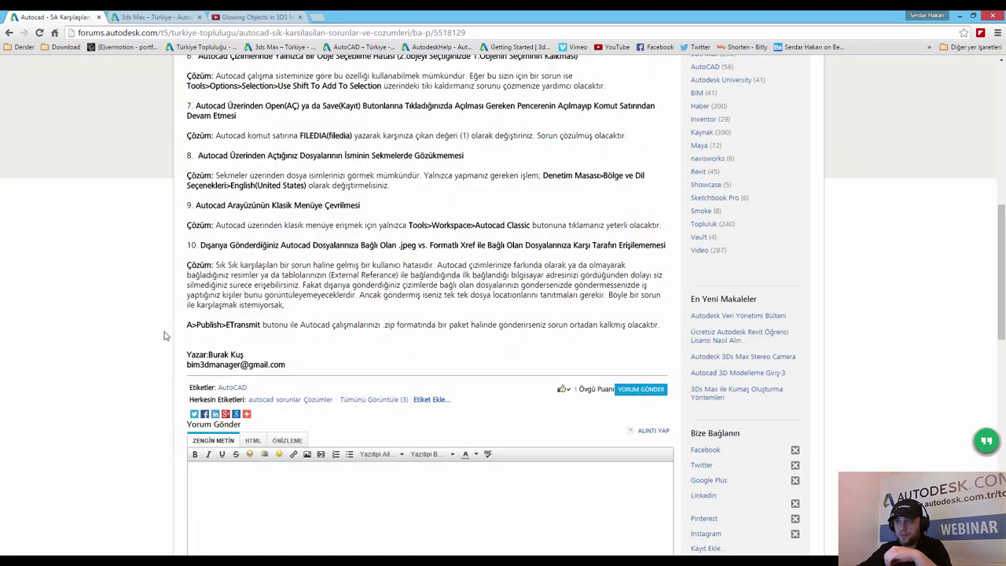
scroll(255, 284, "up", 2)
scroll(257, 284, "up", 1)
scroll(256, 284, "up", 3)
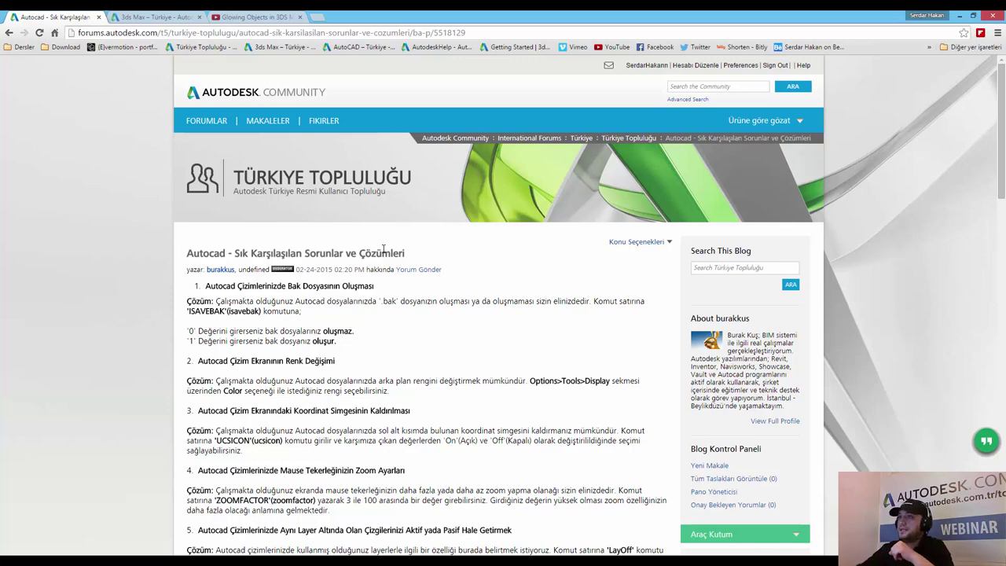
left_click(958, 16)
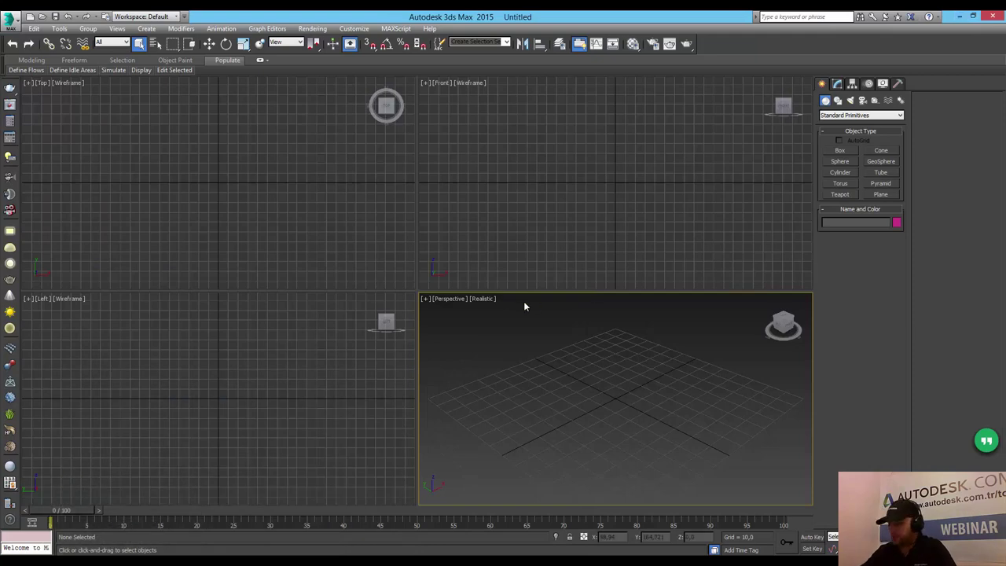
In Render Setup's Common tab, assign NVIDIA mental ray as the production renderer.
left_click(313, 29)
left_click(331, 52)
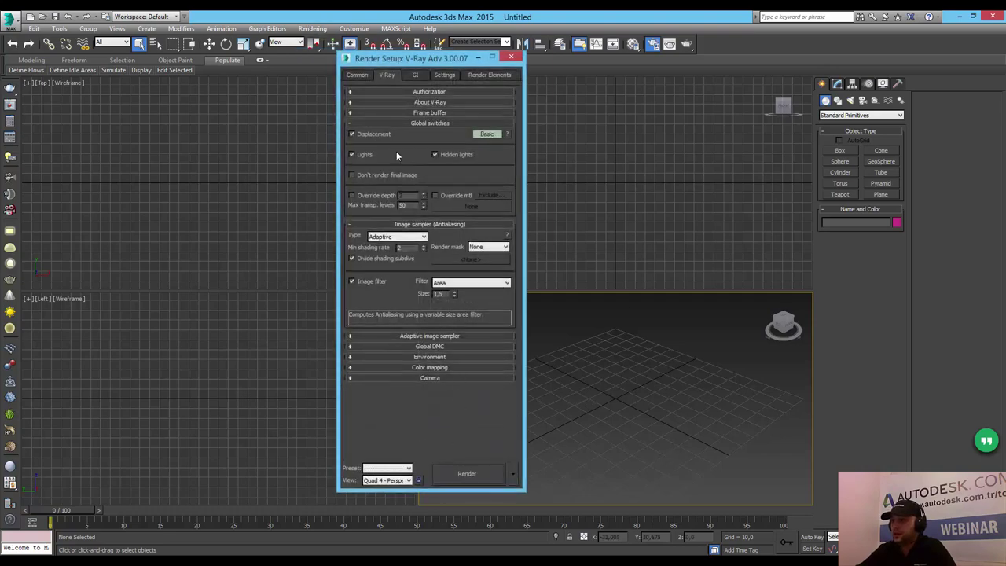
left_click(356, 78)
scroll(456, 393, "down", 5)
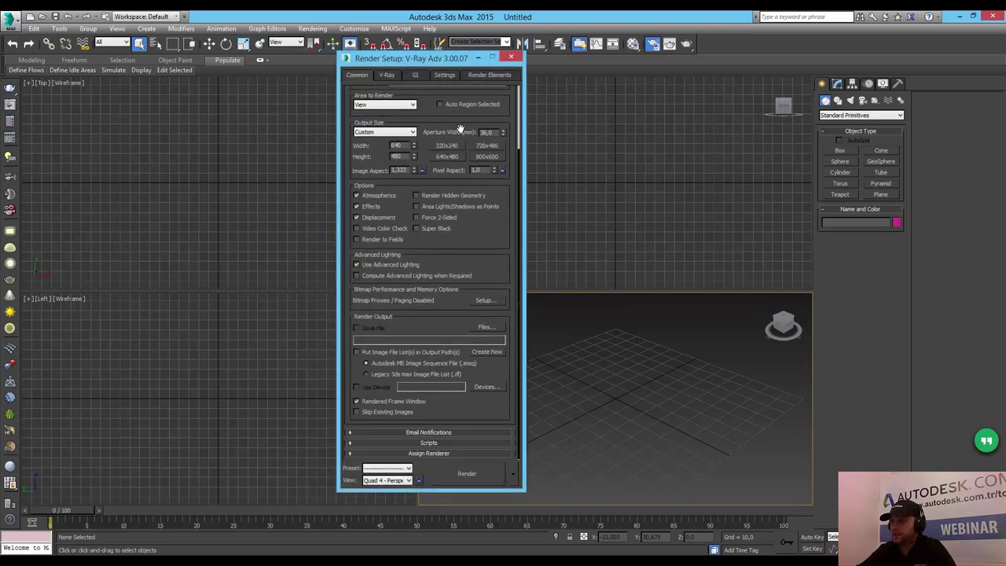
left_click(460, 454)
scroll(471, 432, "down", 2)
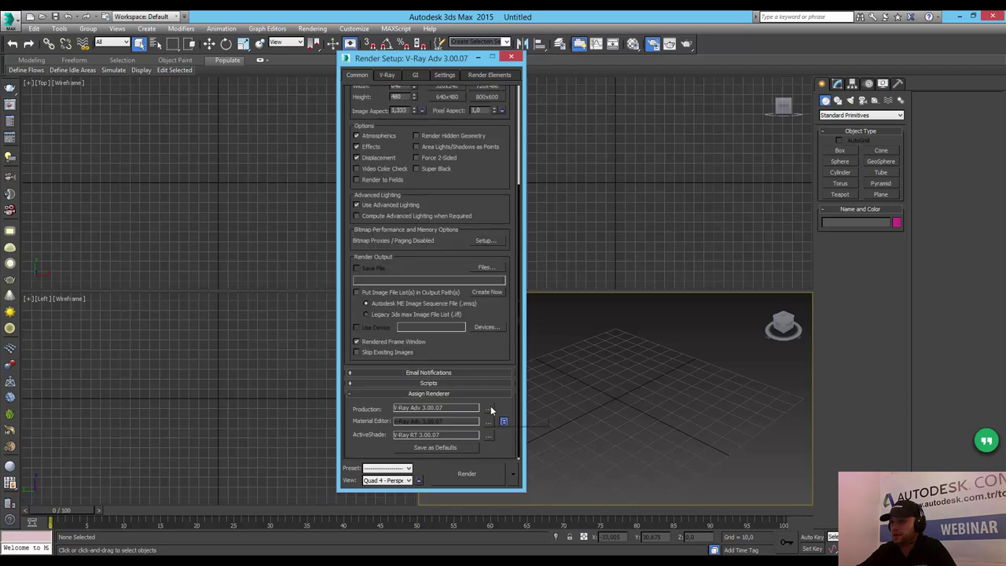
left_click(488, 408)
double_click(398, 221)
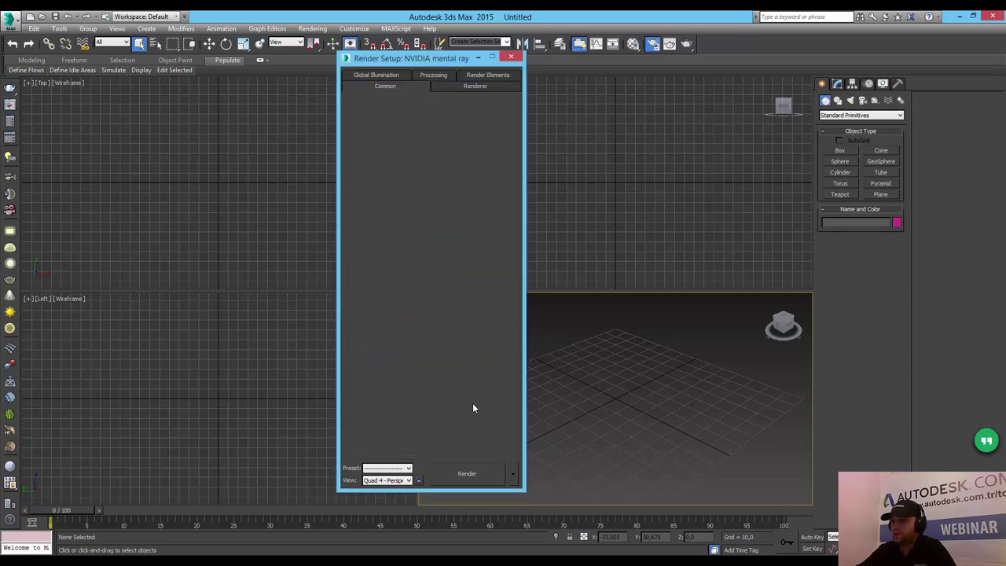
Create a sphere, Sphere001, on the Perspective grid.
left_click(510, 58)
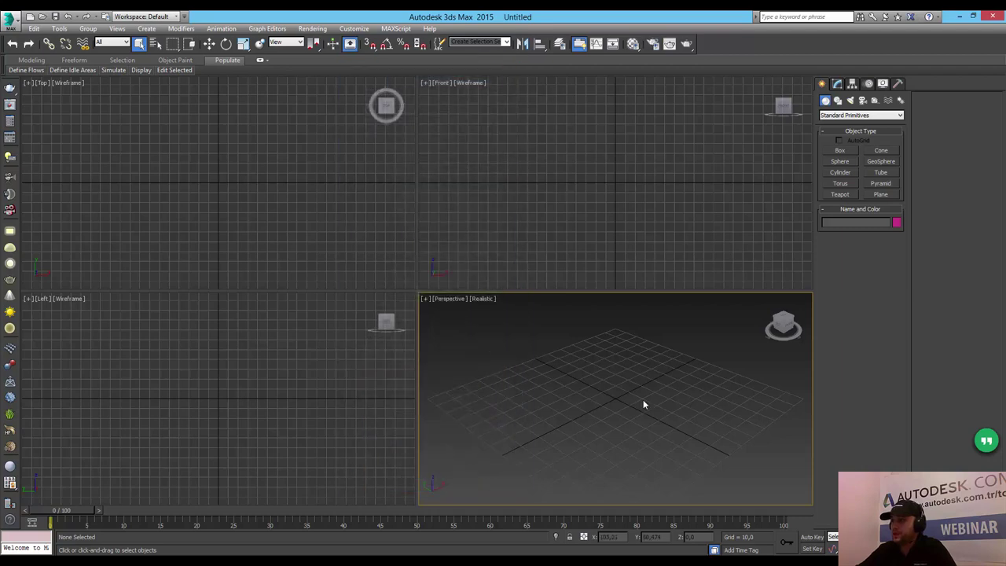
left_click(840, 161)
left_click_drag(631, 393, 614, 416)
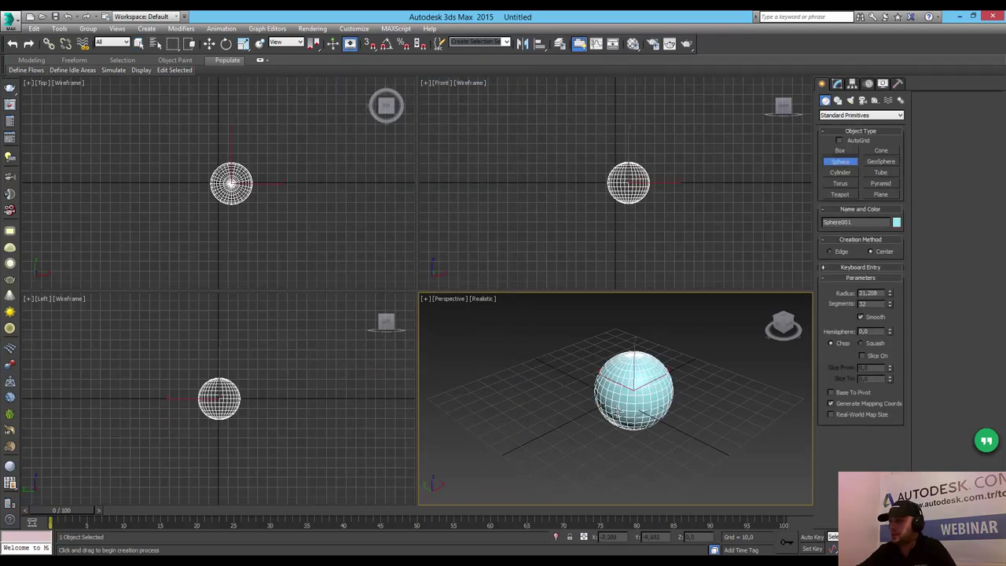
Move the sphere up along the Z axis.
key("w")
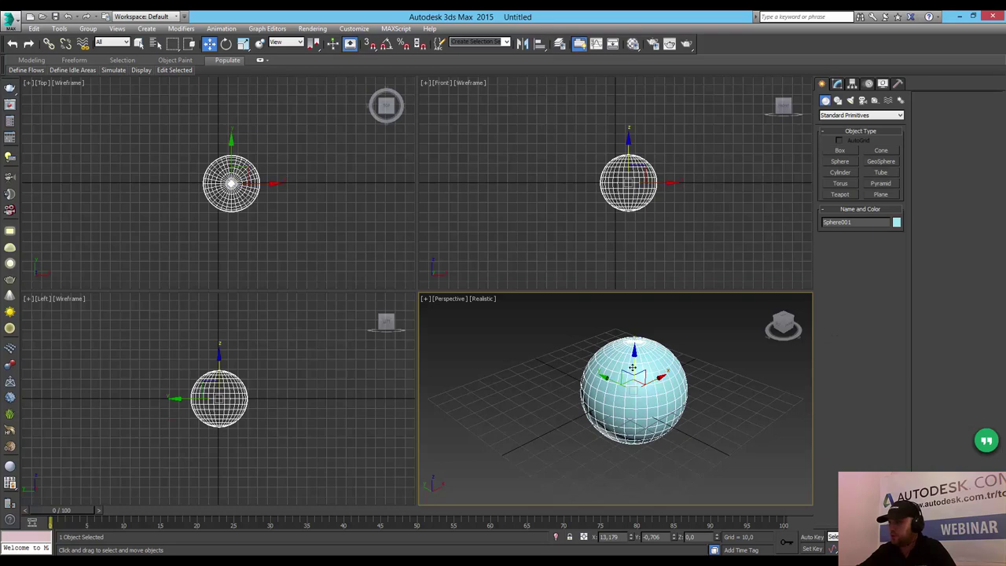
left_click_drag(633, 370, 635, 311)
middle_click_drag(721, 384, 692, 424)
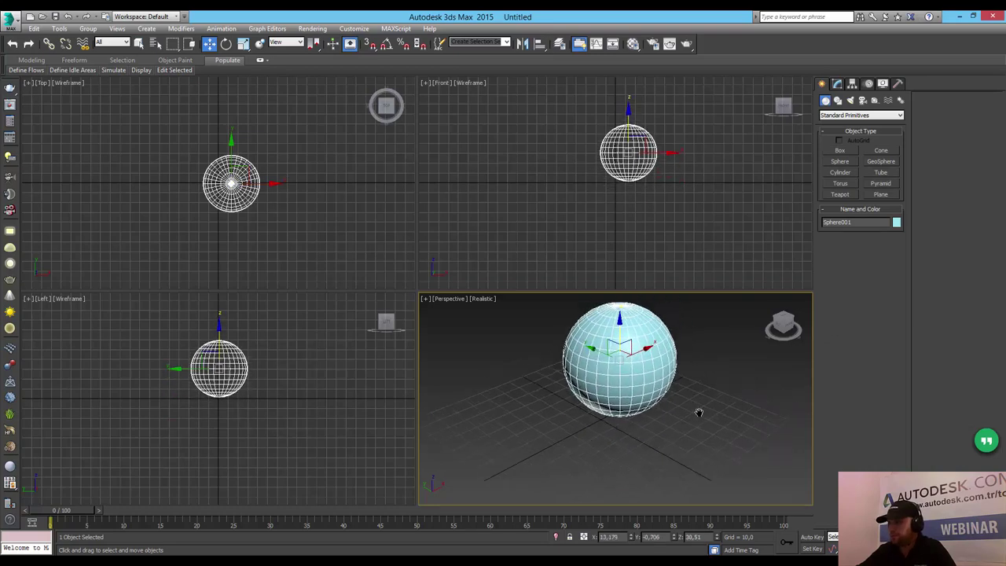
Maximize Perspective with edged faces shown, test-render the sphere, then bring up the Material Editor.
key("alt+w")
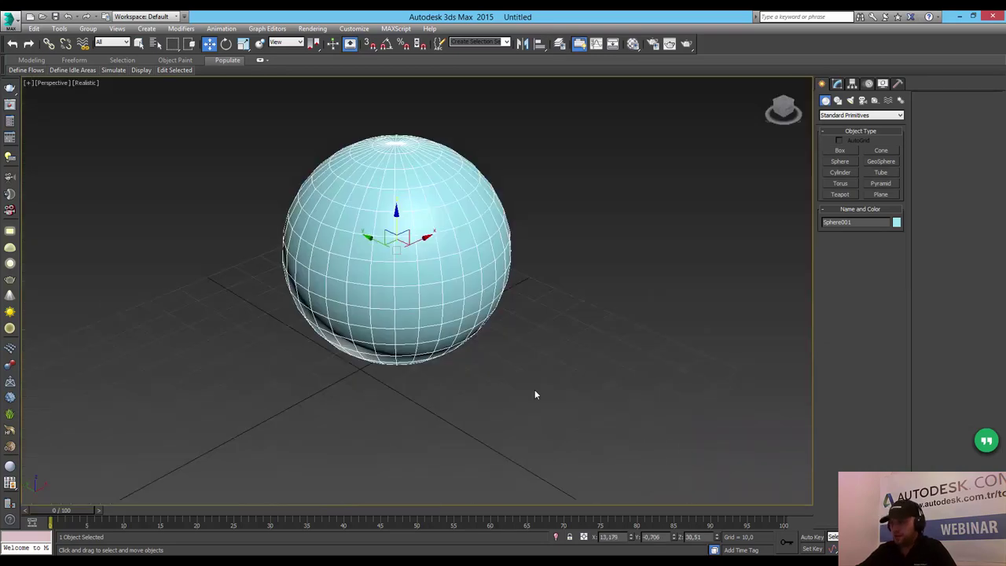
left_click(534, 389)
mouse_move(442, 375)
middle_mouse_down("alt")
mouse_move(464, 353)
mouse_move(486, 358)
mouse_move(470, 331)
middle_mouse_up("alt")
key("F4")
key("shift+q")
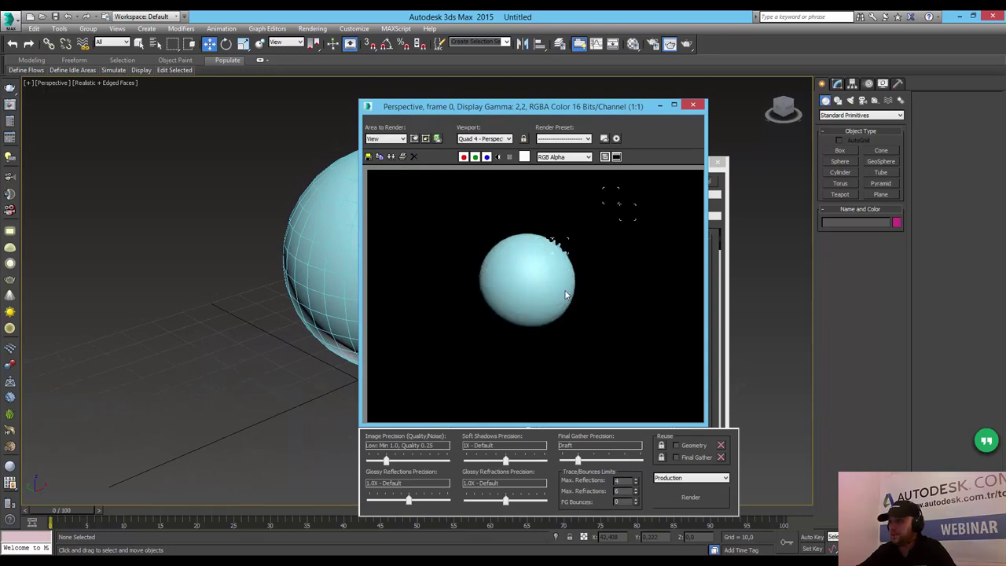
left_click(687, 106)
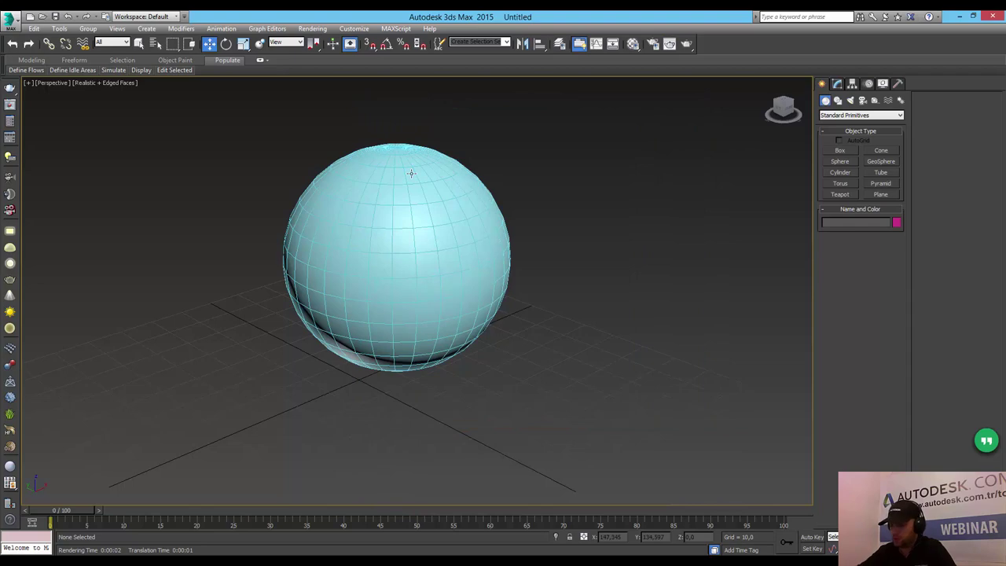
key("m")
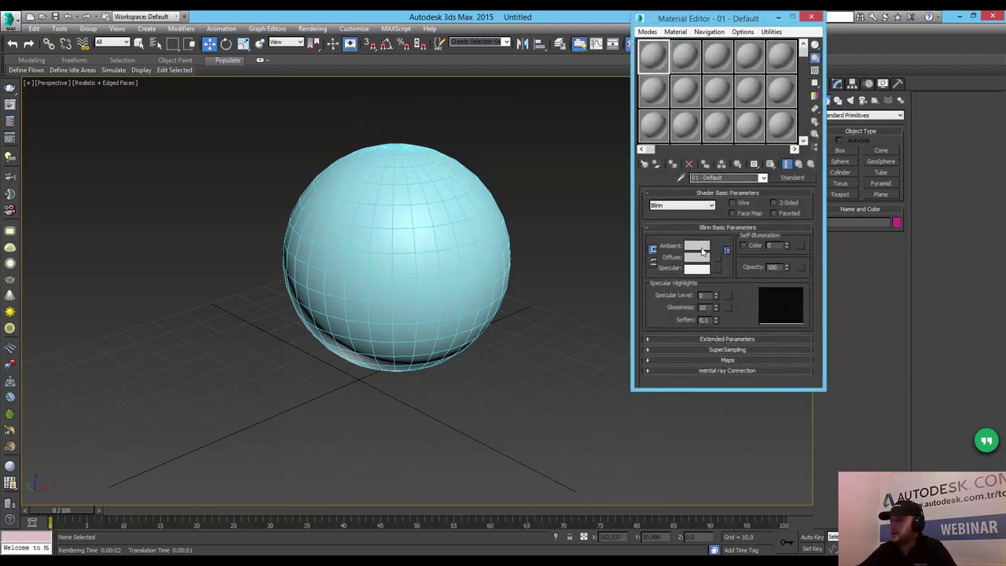
Make 01 - Default yellow with Wire and 2-Sided enabled, and preview it enlarged.
left_click(697, 247)
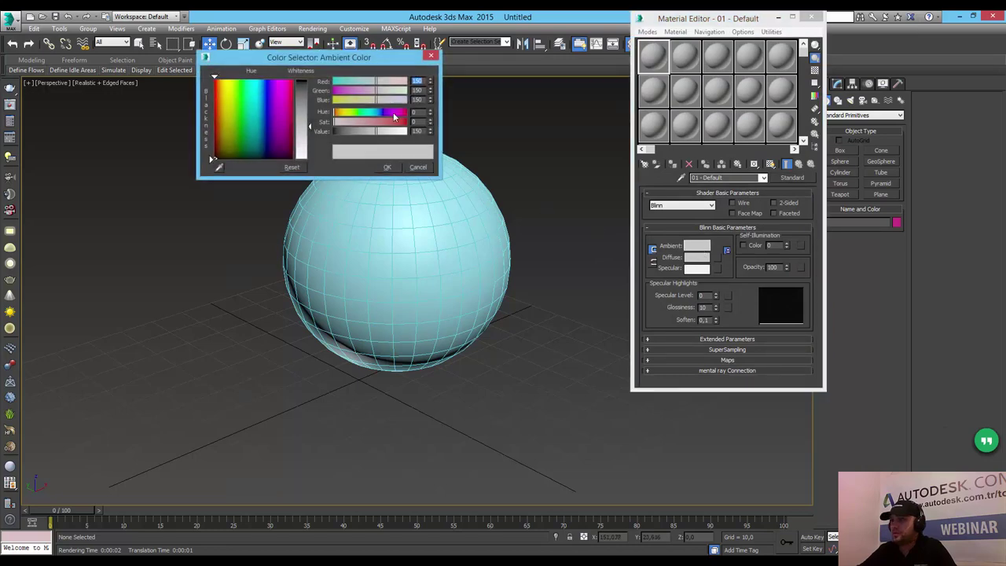
left_click_drag(251, 94, 226, 80)
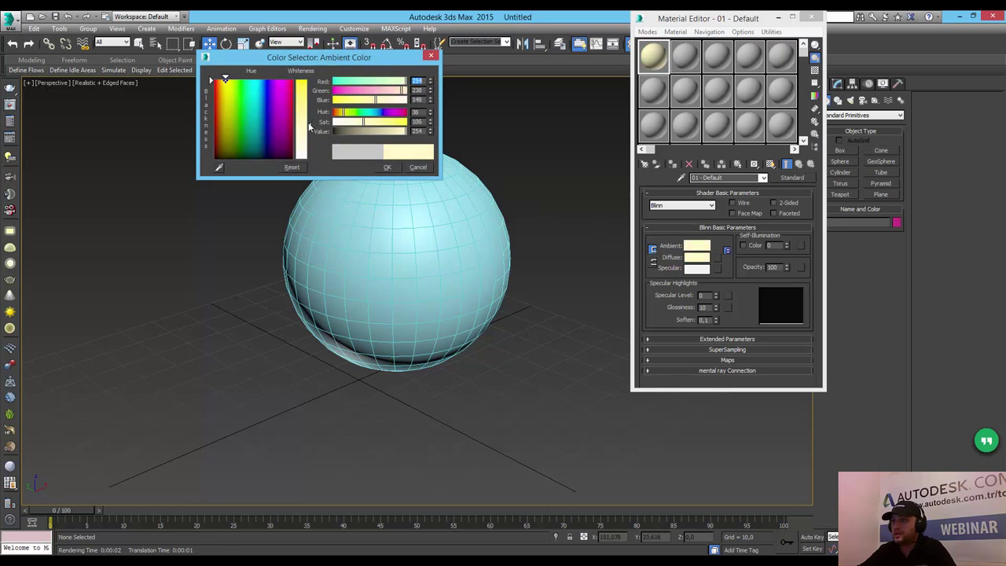
left_click_drag(309, 125, 310, 86)
left_click(387, 167)
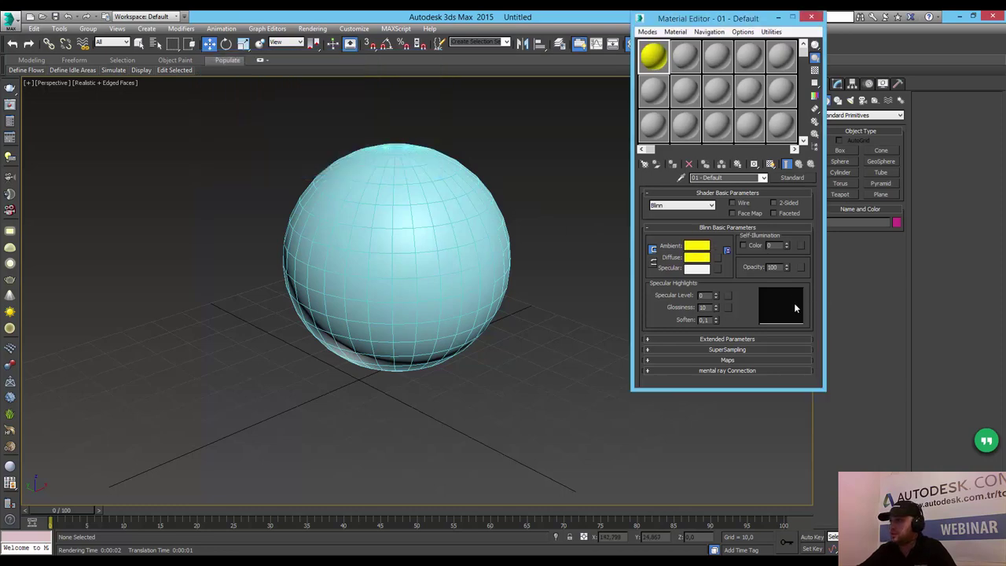
left_click(746, 204)
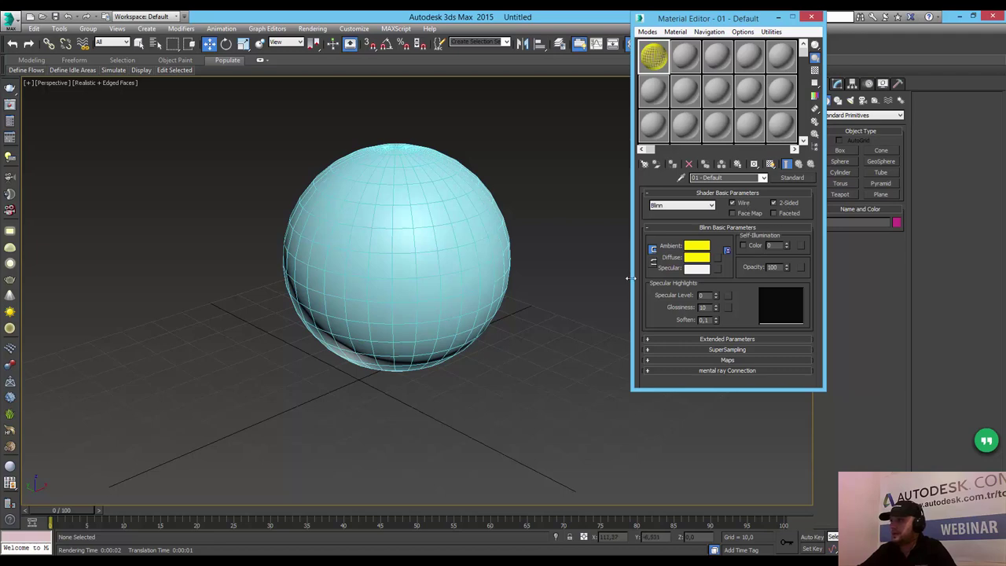
double_click(653, 56)
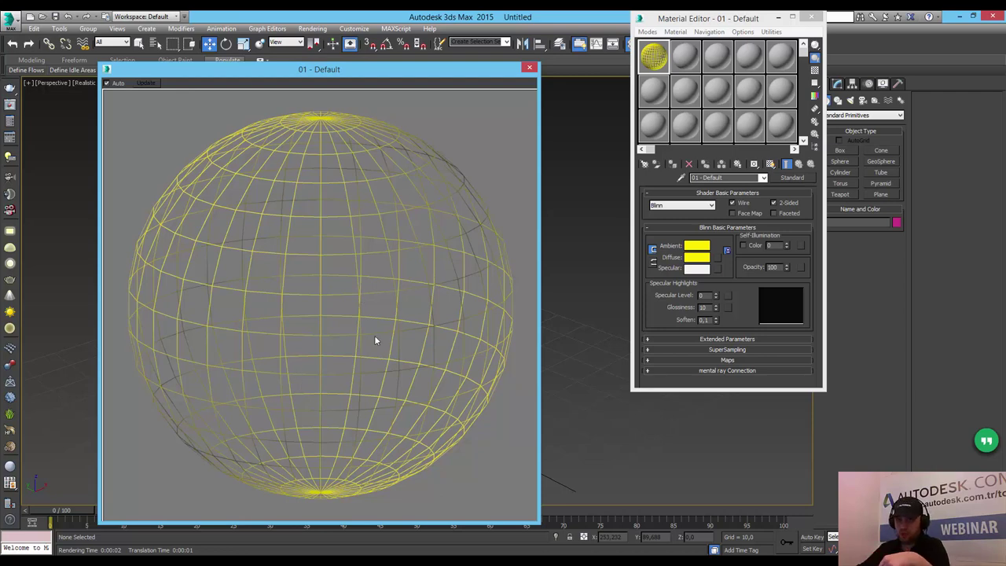
Assign the yellow wire material to the sphere.
left_click(530, 70)
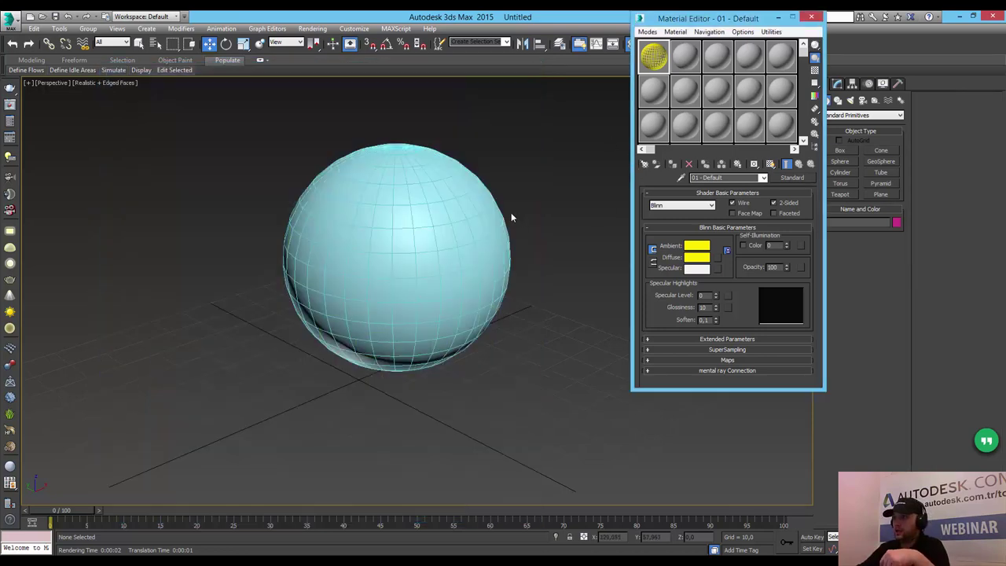
left_click(437, 234)
left_click(672, 164)
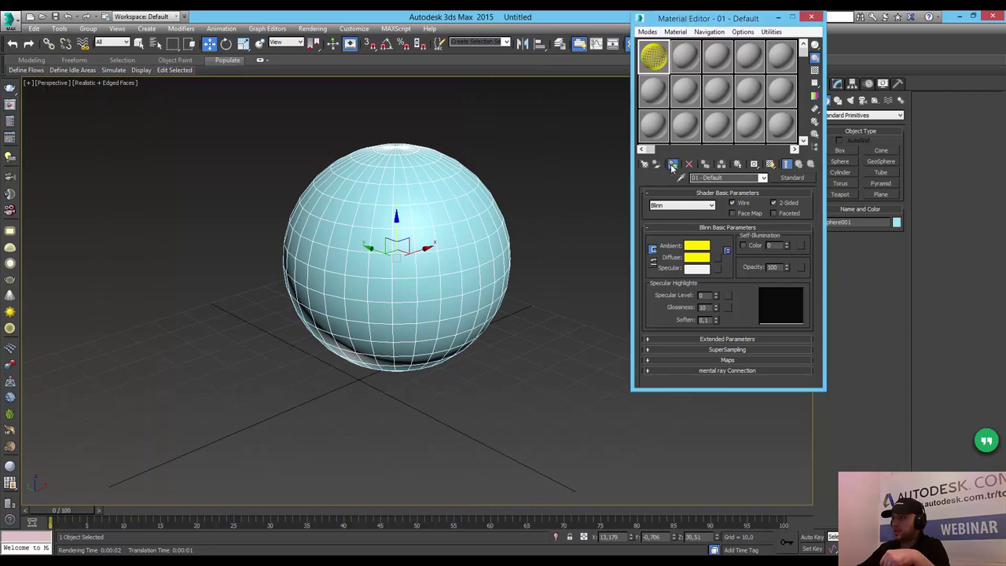
left_click(520, 280)
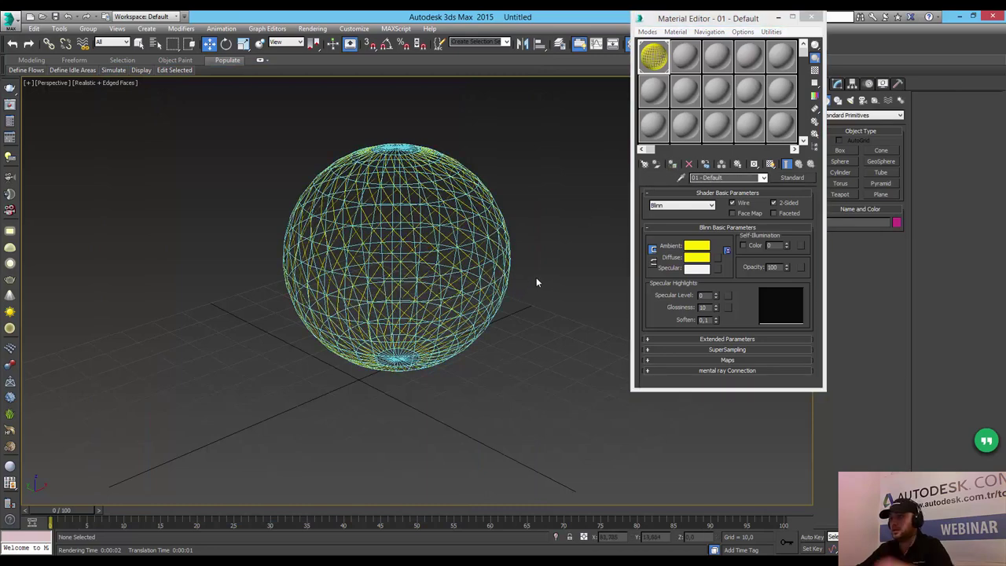
Turn off edged faces, reframe the view, show scene statistics, and move the Material Editor aside.
middle_click_drag(538, 230, 499, 249)
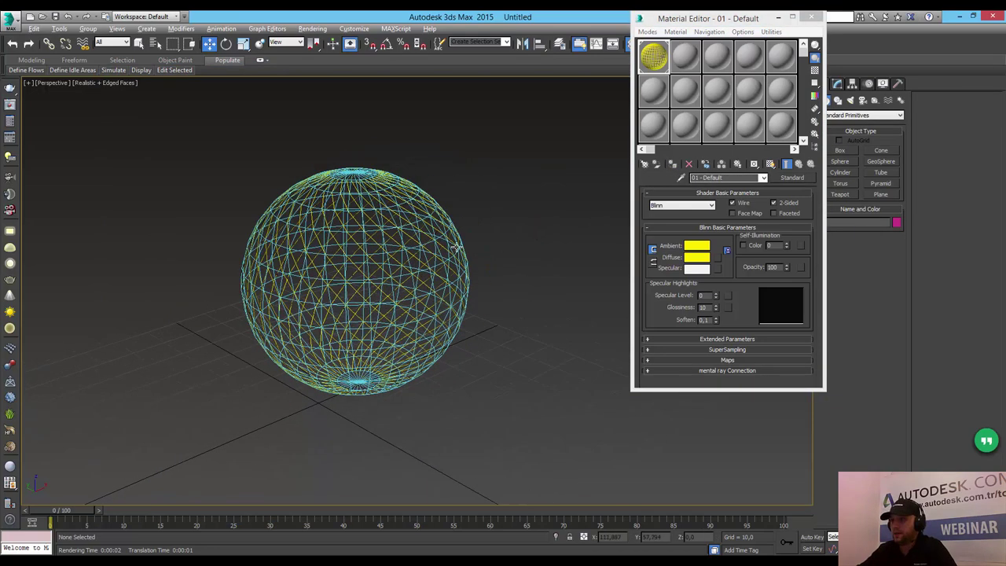
key("F4")
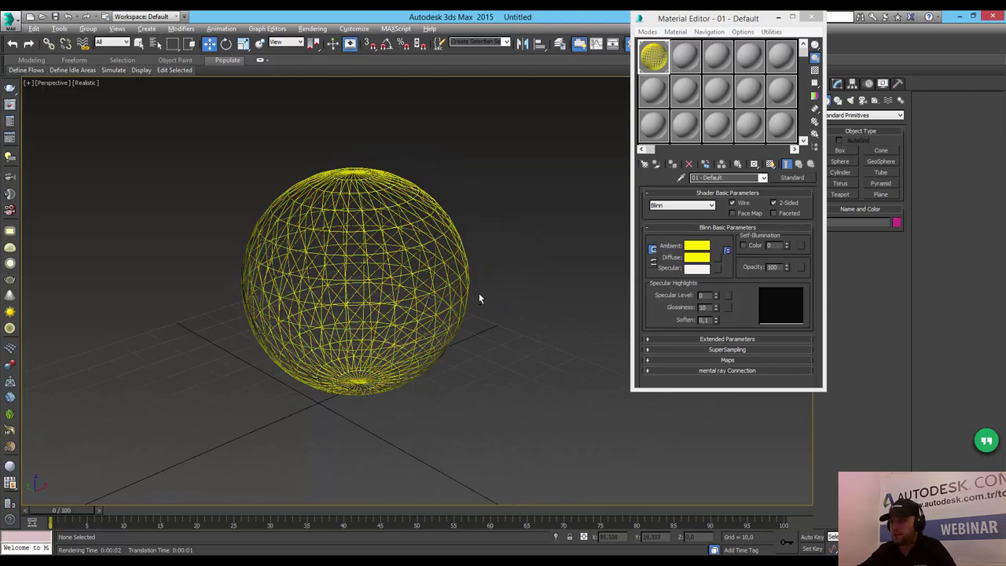
mouse_move(478, 292)
middle_mouse_down("alt")
mouse_move(519, 272)
mouse_move(520, 307)
mouse_move(487, 309)
mouse_move(507, 285)
middle_mouse_up("alt")
scroll(425, 285, "up", 5)
scroll(425, 285, "up", 5)
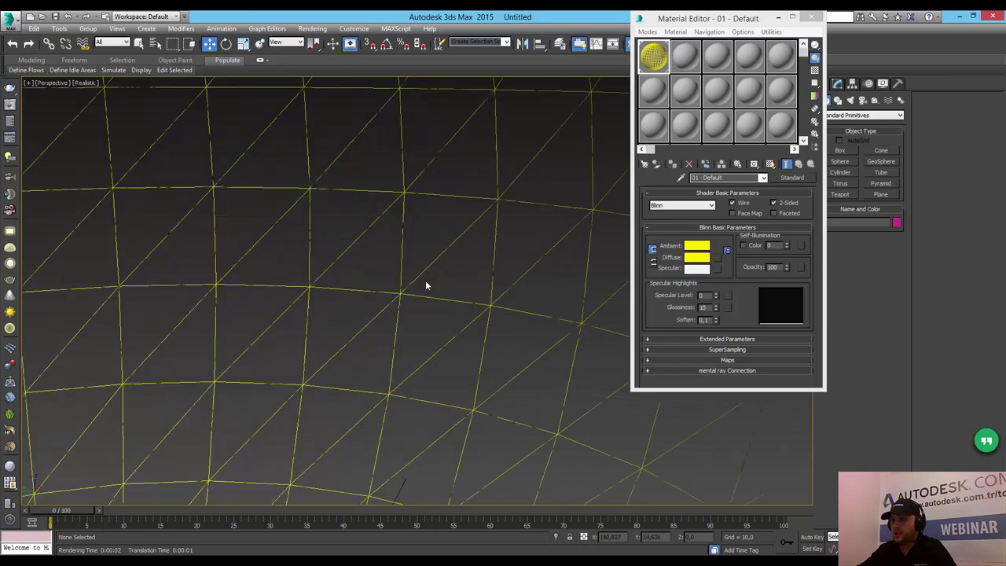
scroll(425, 285, "down", 5)
key("8")
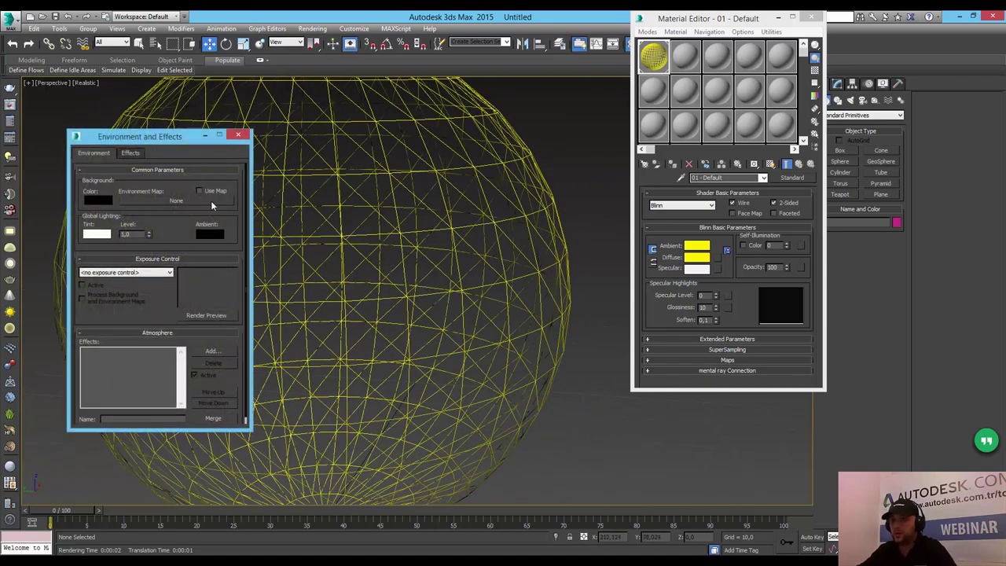
left_click(238, 135)
key("7")
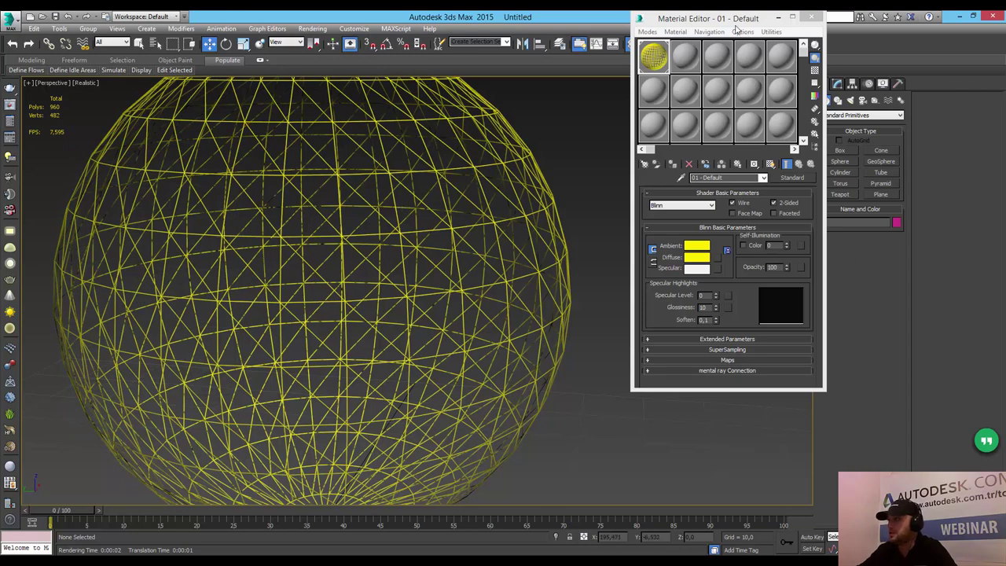
left_click_drag(736, 25, 699, 86)
Give the sphere 64 segments and render the Perspective view.
left_click(836, 83)
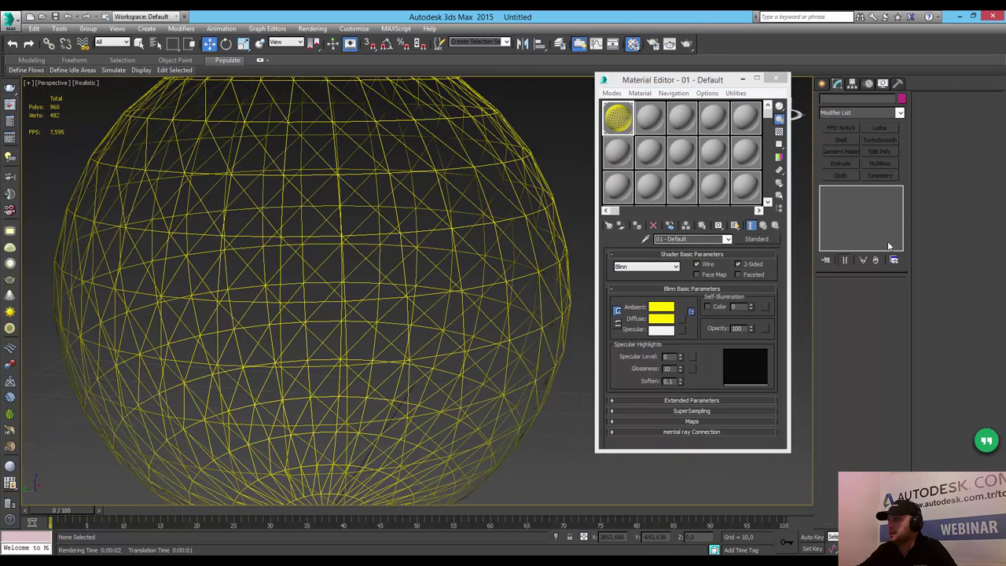
left_click(411, 230)
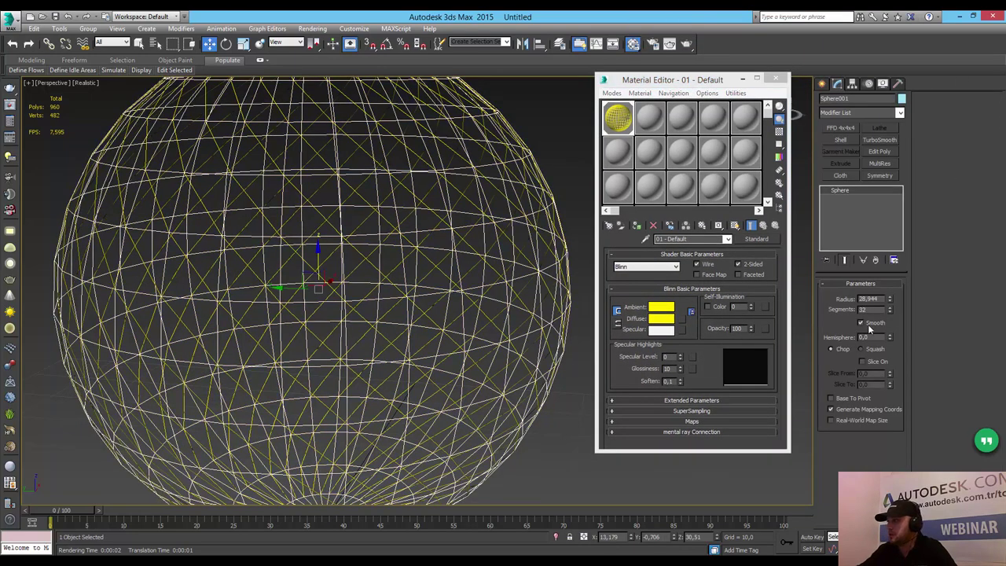
type("64")
key("Return")
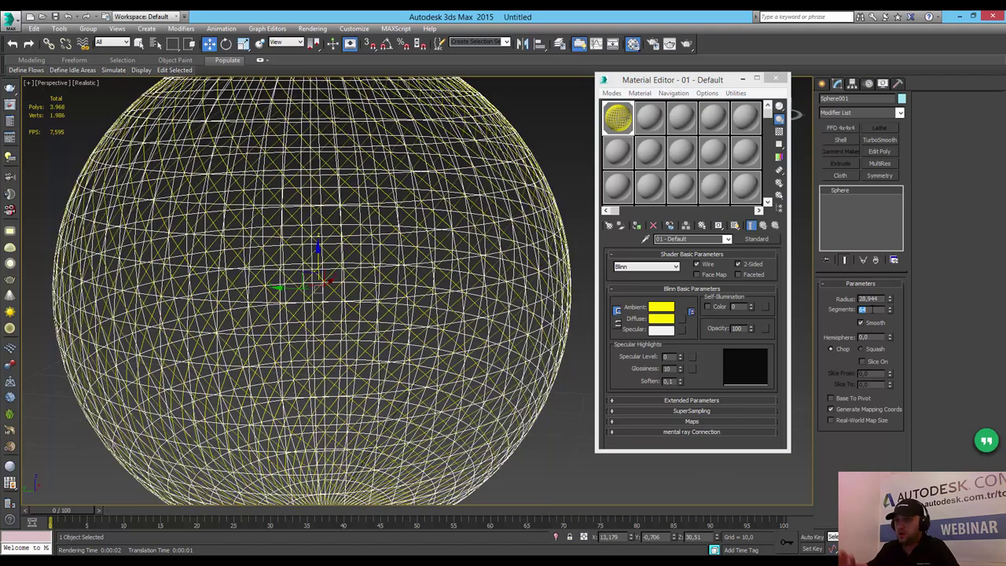
left_click(545, 453)
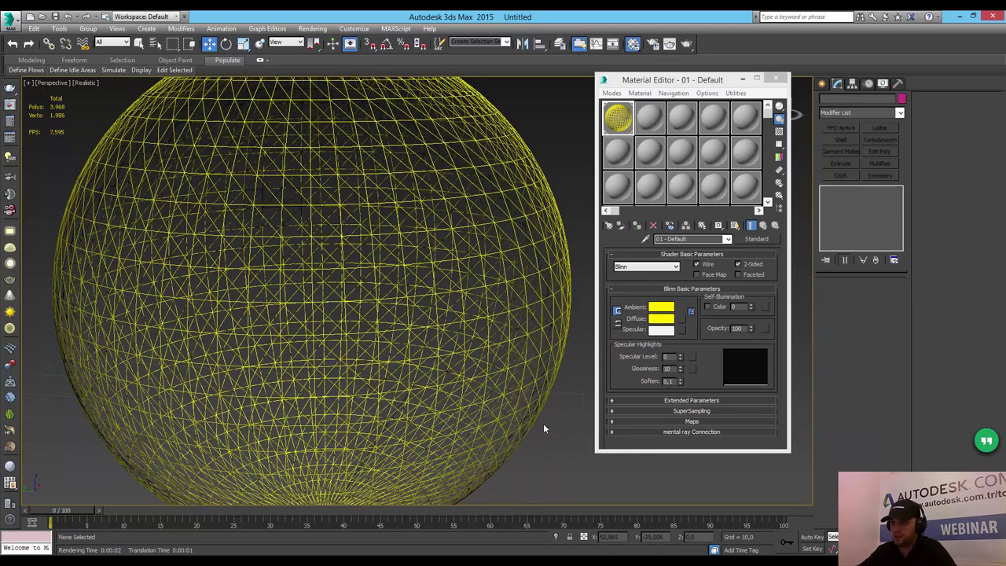
scroll(543, 422, "down", 5)
scroll(534, 471, "up", 2)
mouse_move(449, 330)
middle_mouse_down()
mouse_move(423, 325)
mouse_move(430, 314)
middle_mouse_up()
scroll(423, 326, "up", 5)
scroll(420, 322, "down", 2)
scroll(417, 318, "down", 2)
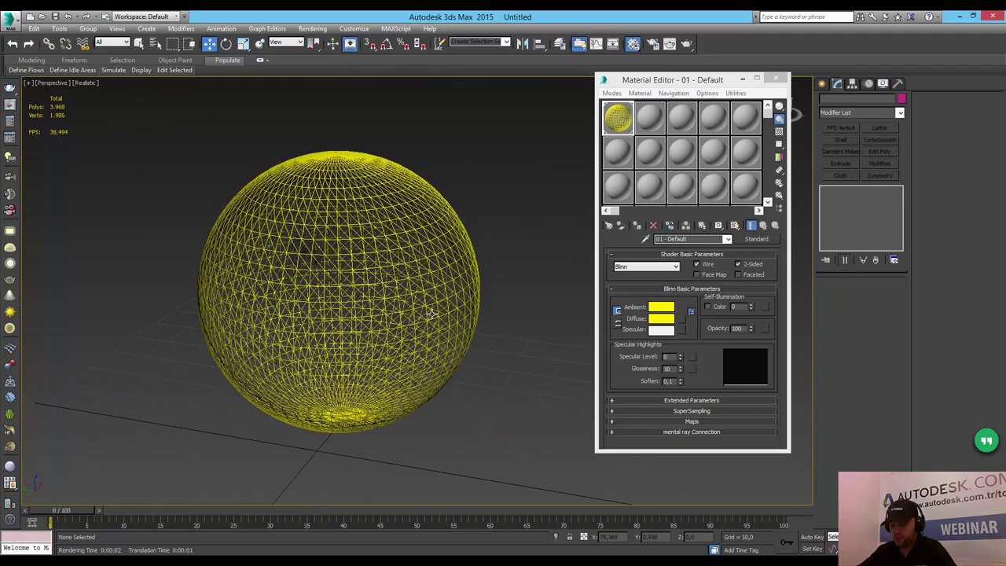
key("shift+q")
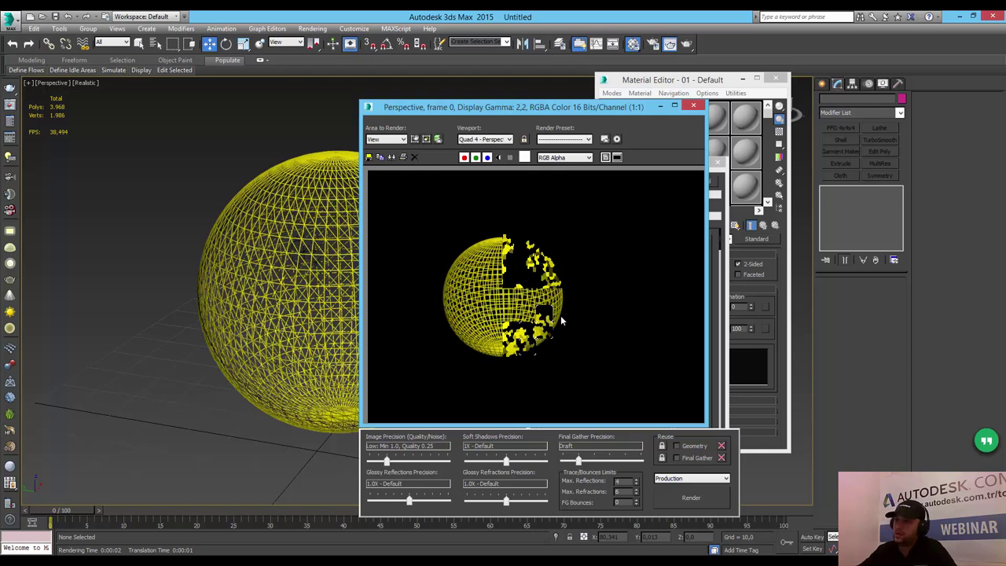
left_click(711, 180)
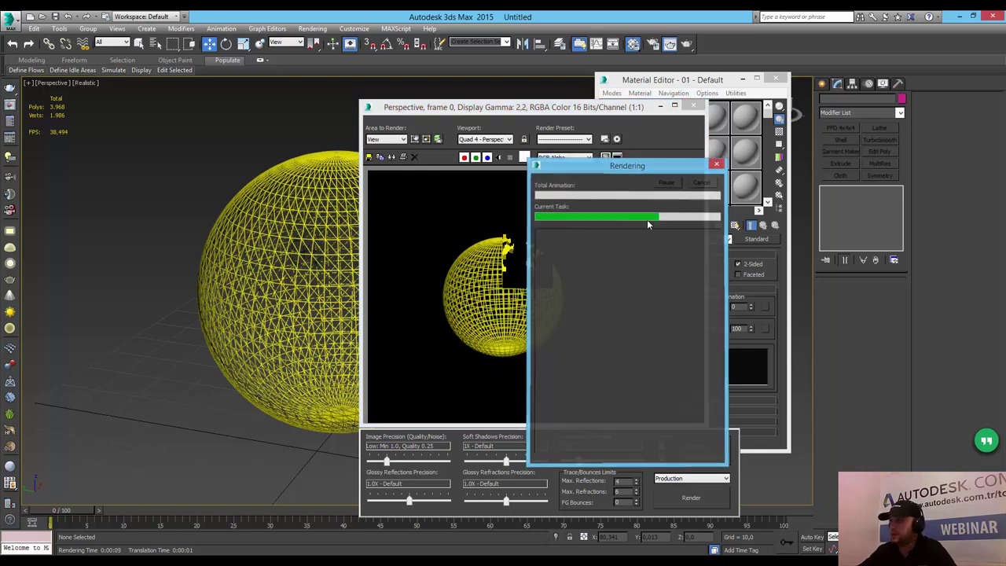
Reduce the sphere to 32 segments and render it again.
left_click(318, 251)
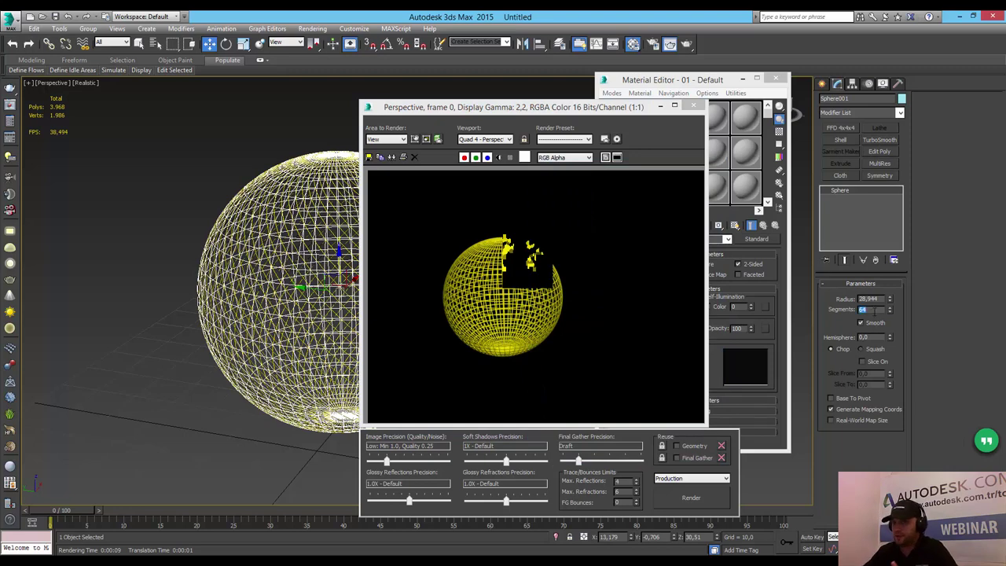
type("32")
key("Return")
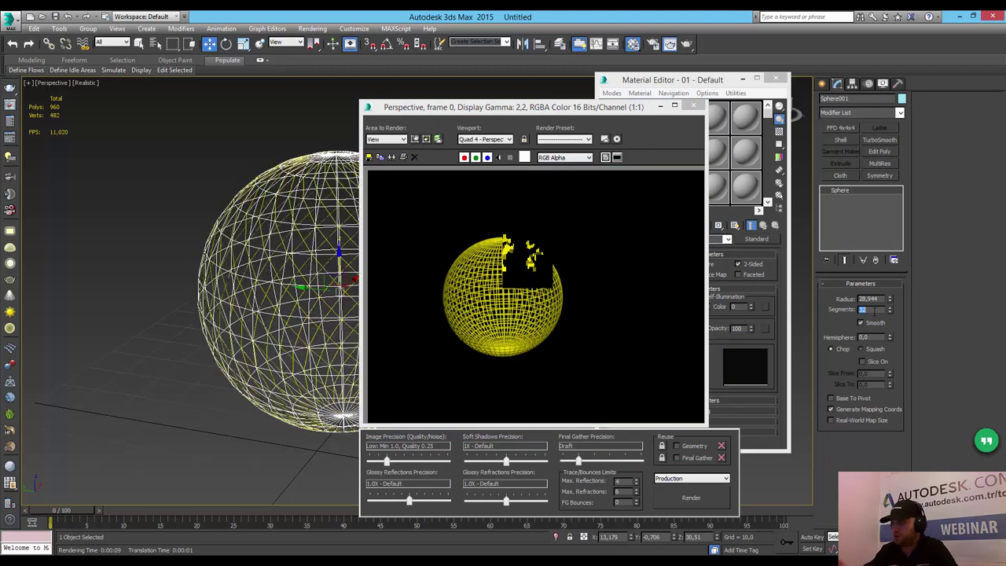
left_click(673, 503)
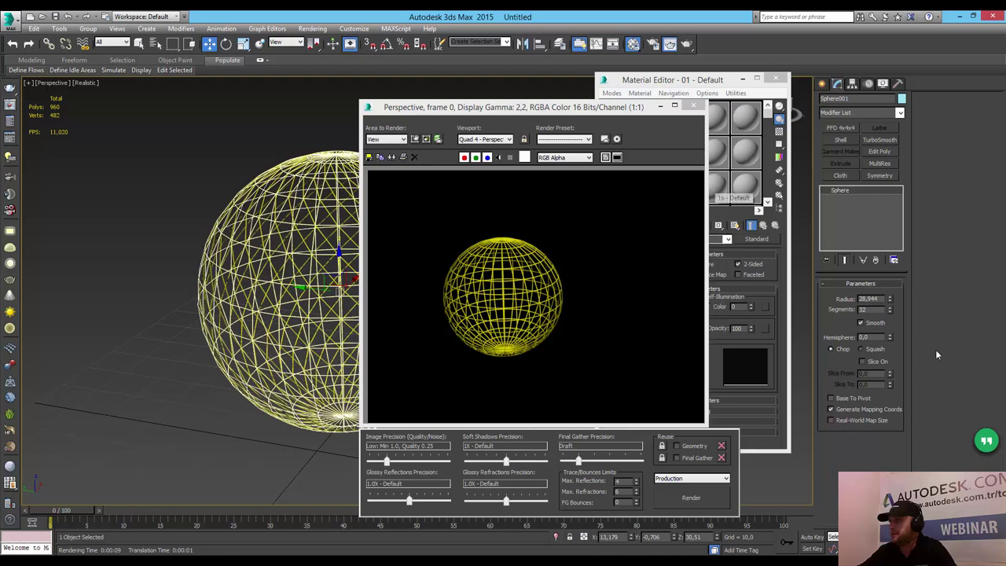
Set the sphere to 16 segments and render the final yellow wireframe.
double_click(876, 311)
type("16")
key("Return")
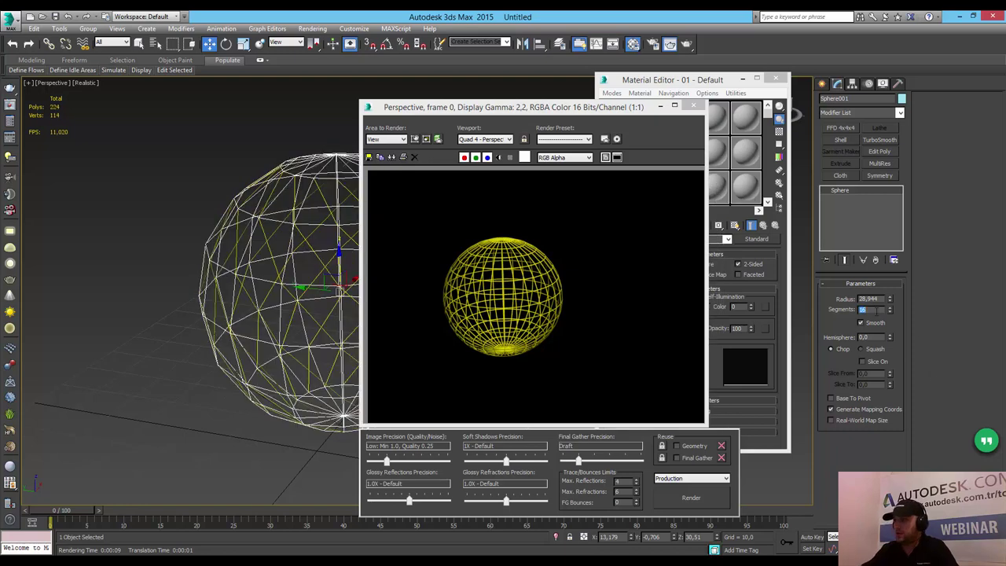
left_click(669, 500)
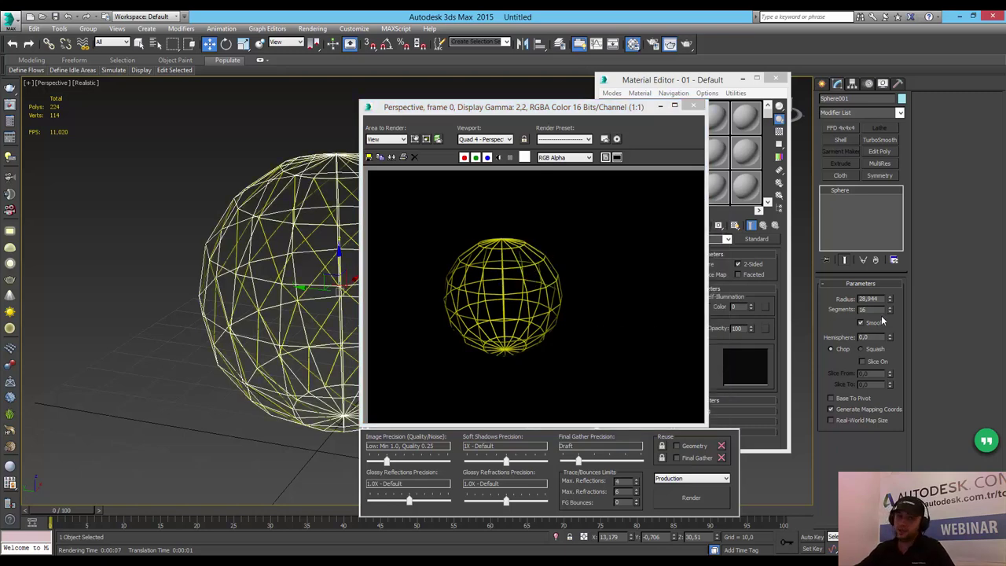
Turn on the wire material's self-illumination in pure white and re-render the sphere.
left_click(693, 107)
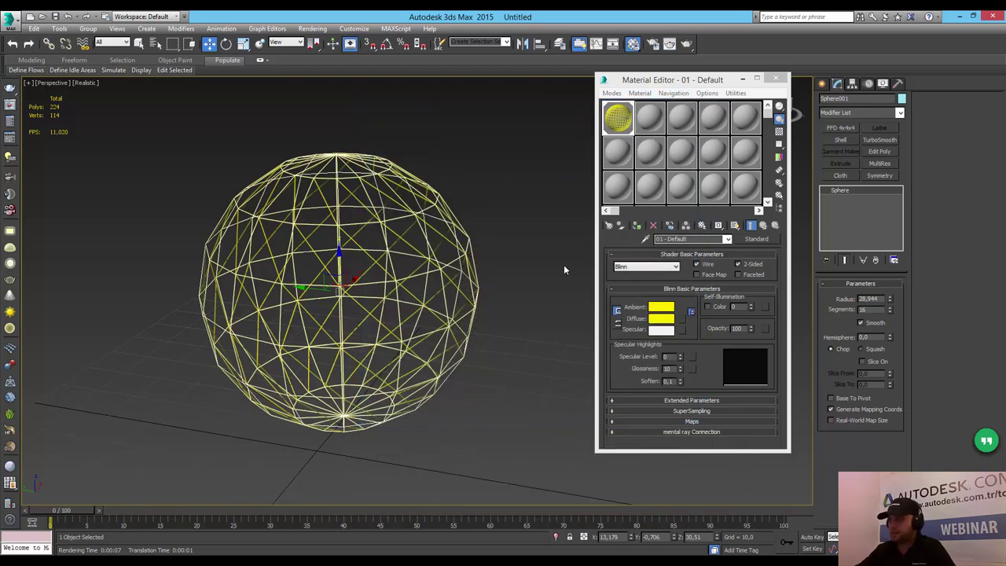
left_click(715, 308)
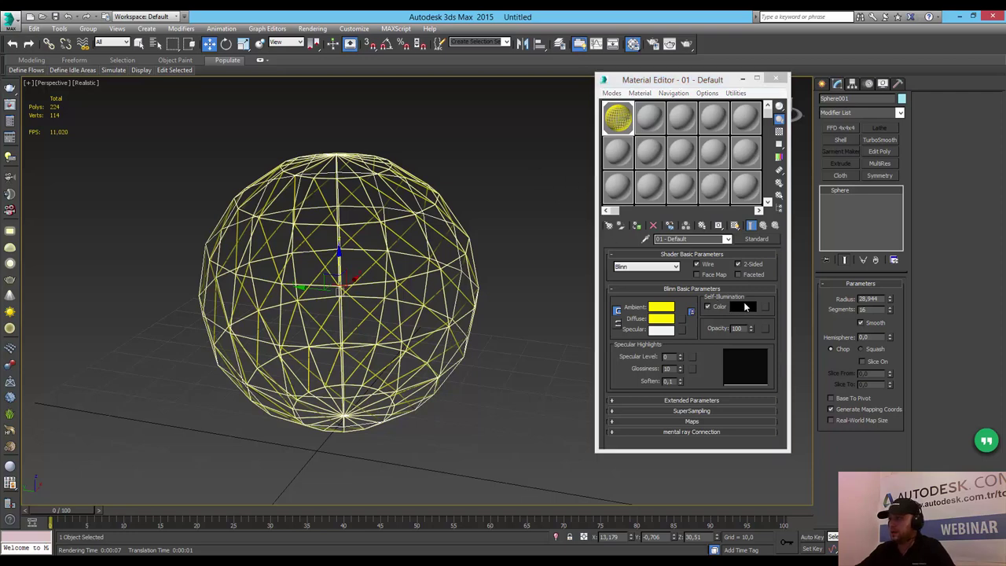
left_click(743, 307)
left_click_drag(311, 82, 309, 158)
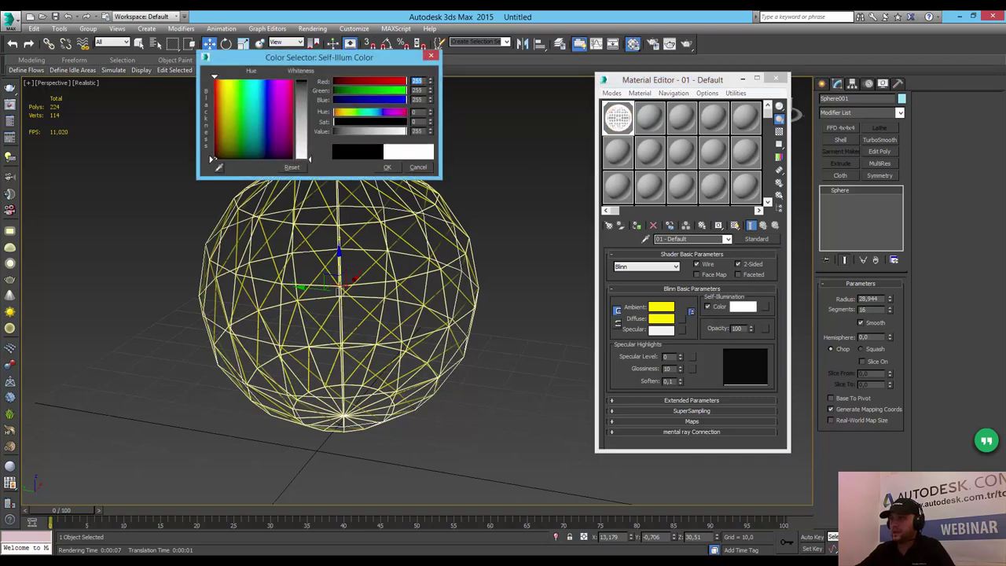
left_click(387, 167)
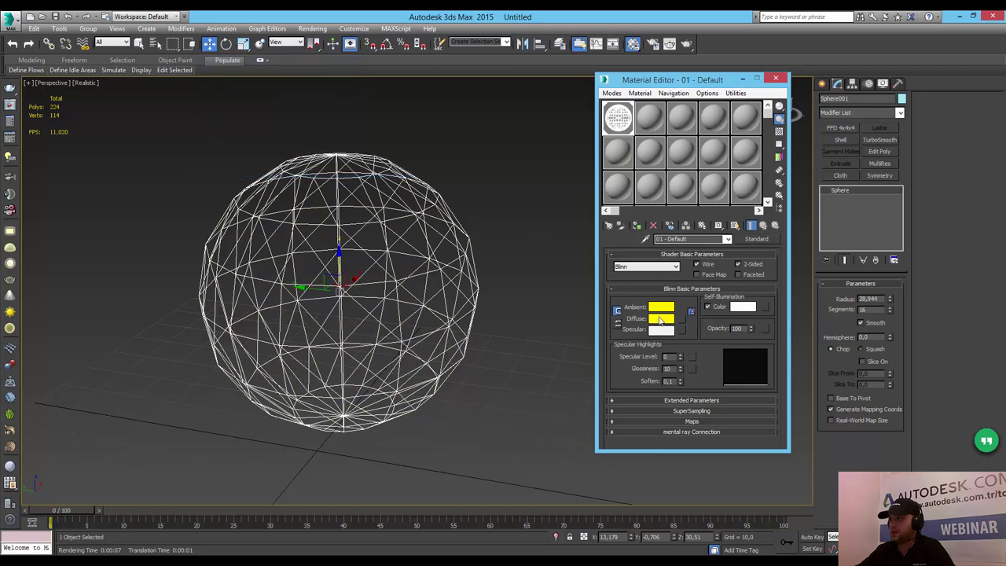
left_click(685, 44)
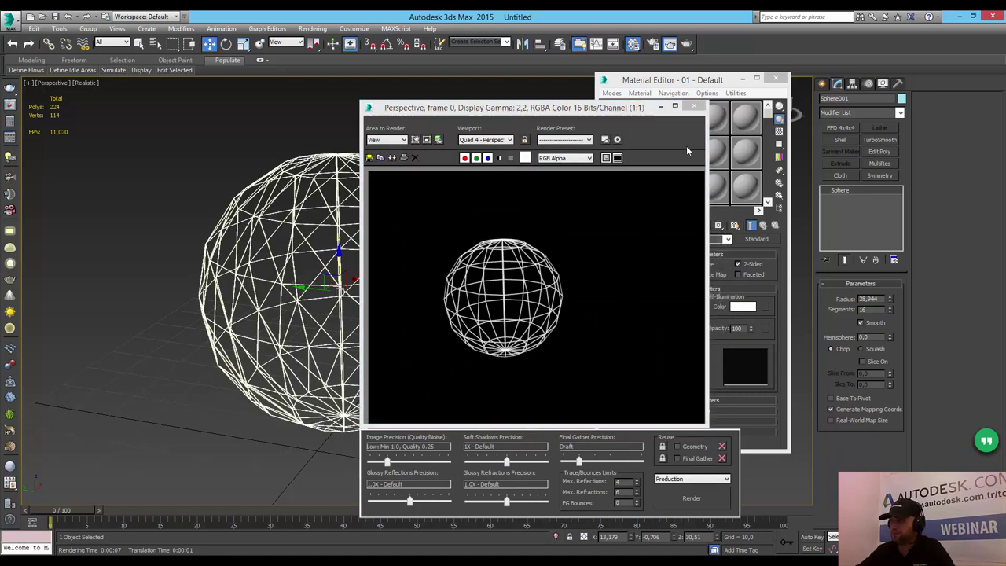
Reset 3ds Max without saving the white wireframe scene, leaving an empty Untitled scene.
left_click(694, 108)
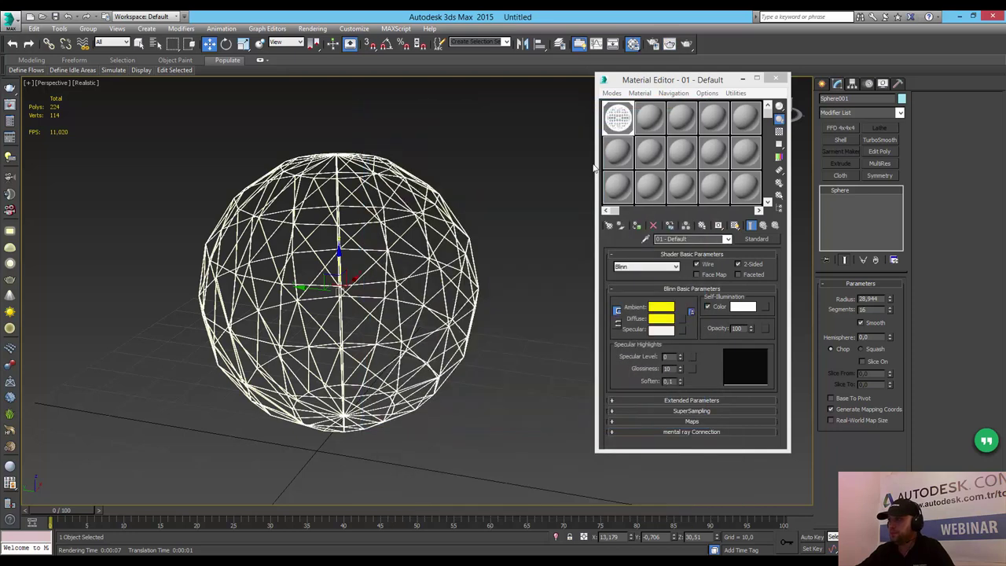
left_click(14, 26)
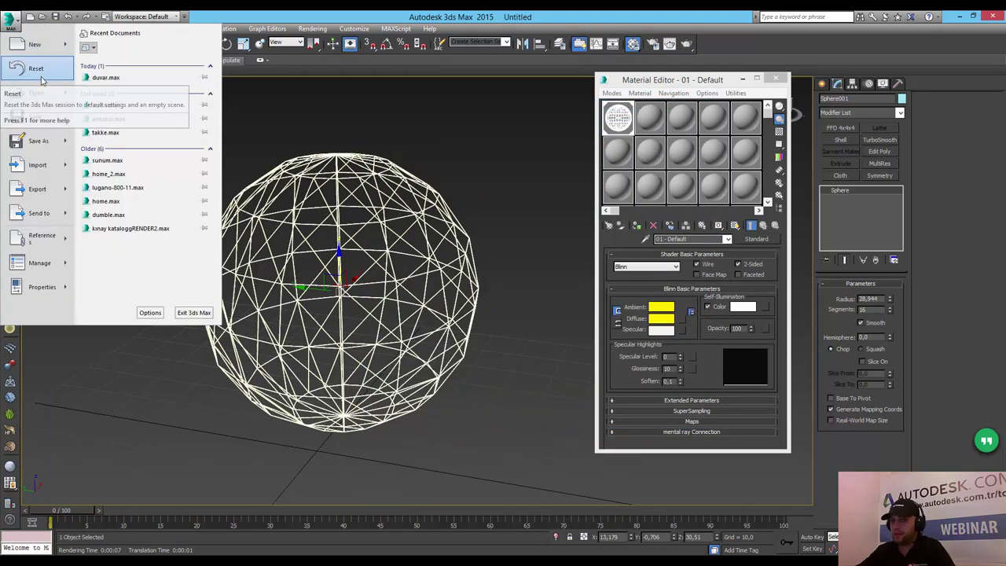
left_click(35, 70)
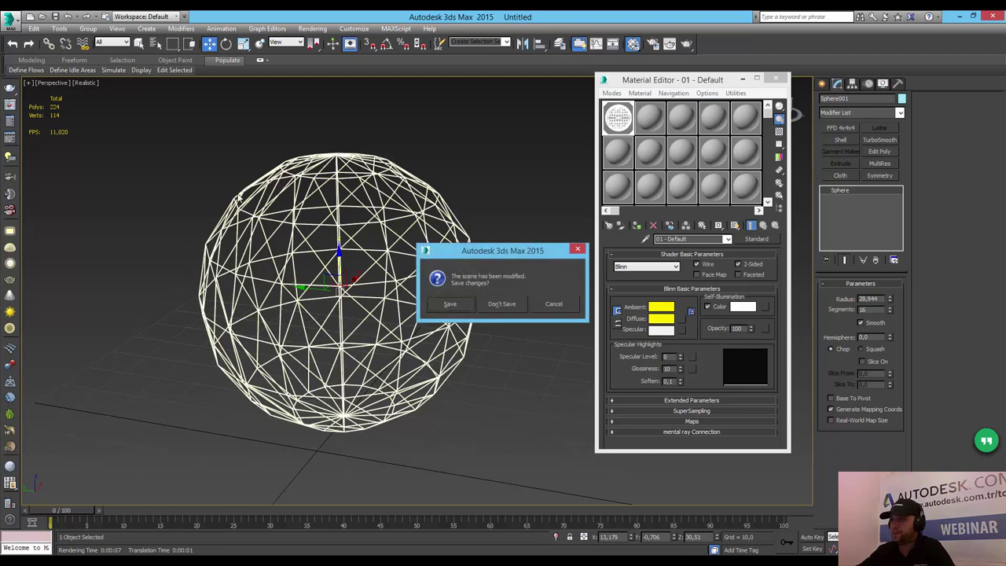
left_click(505, 302)
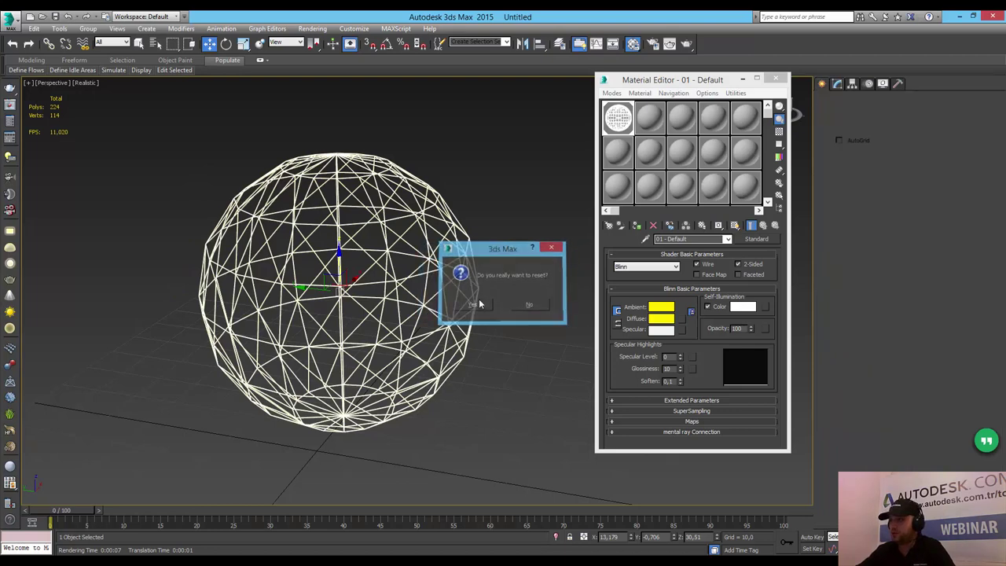
left_click(474, 301)
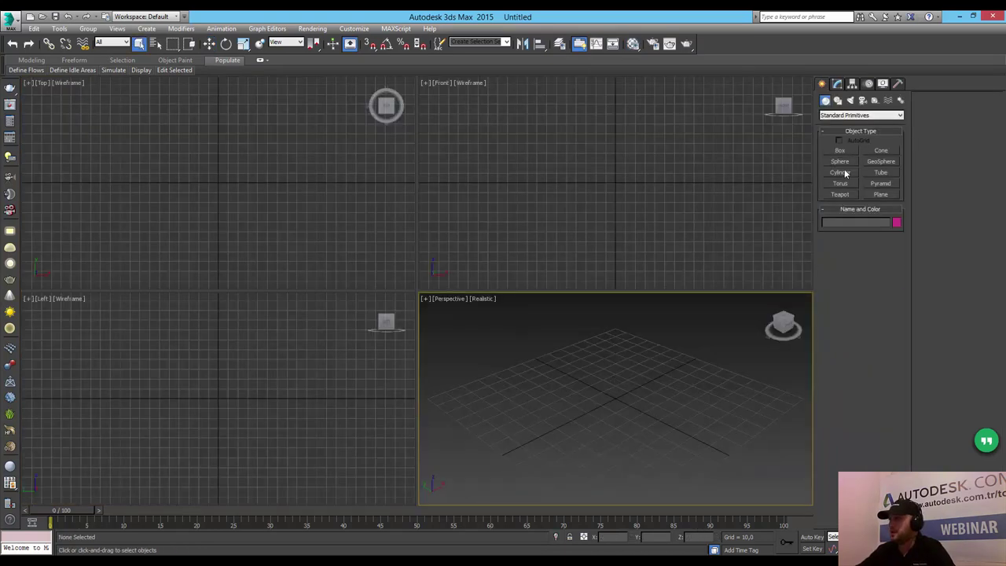
Create a new sphere at the grid centre and raise it above the grid in a maximized Perspective view.
left_click(841, 162)
left_click_drag(617, 399, 660, 405)
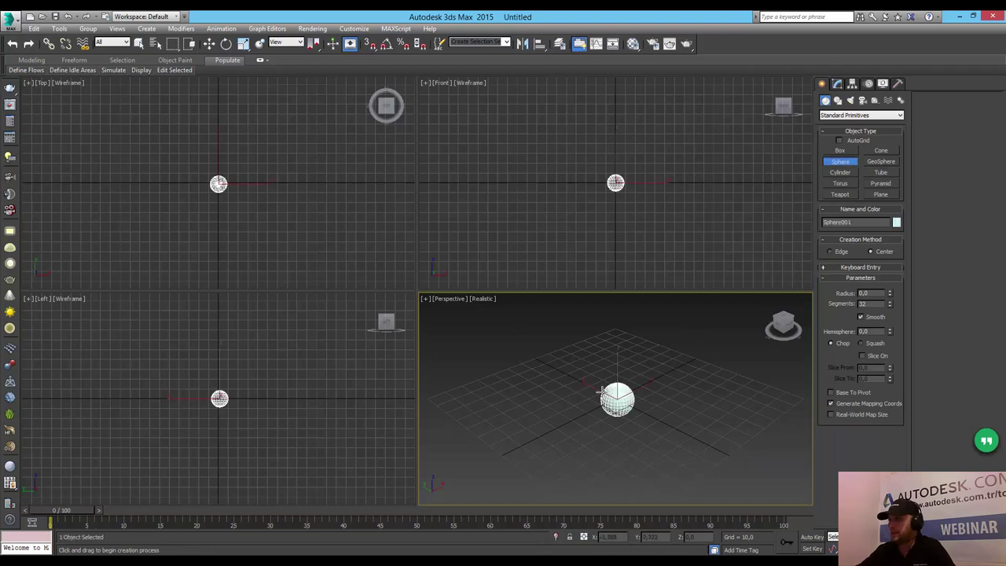
key("w")
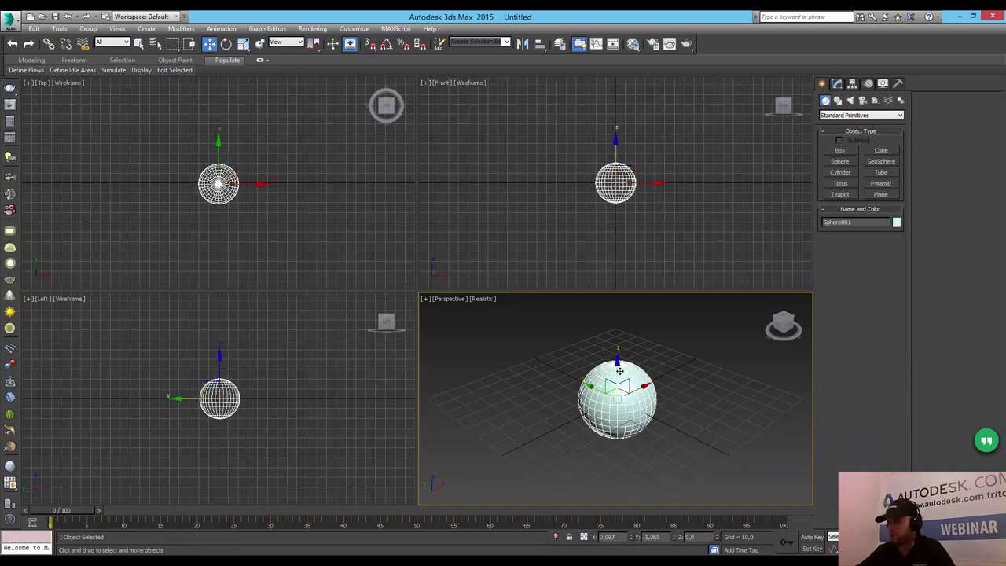
left_click_drag(618, 369, 617, 349)
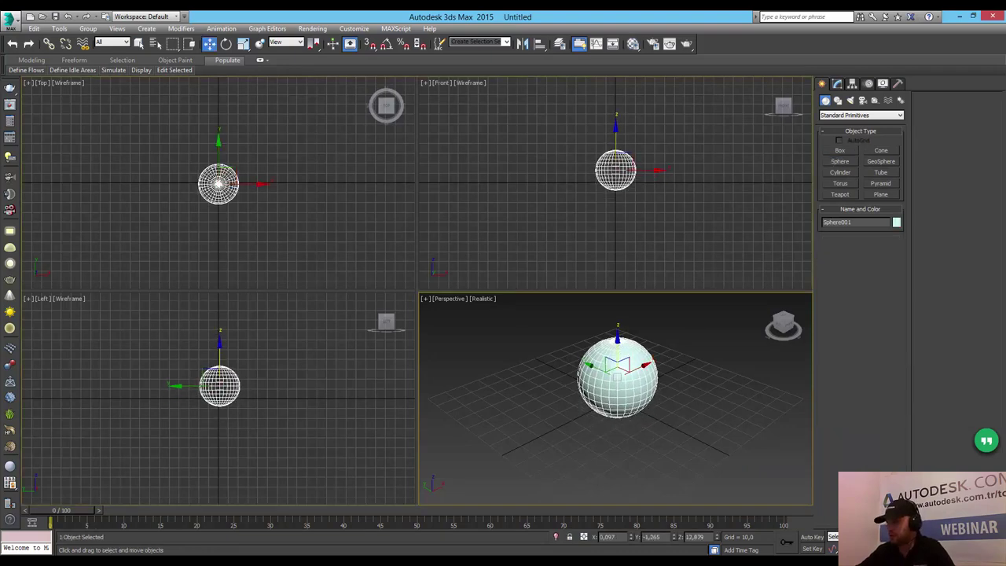
key("alt+w")
key("z")
left_click_drag(417, 264, 417, 225)
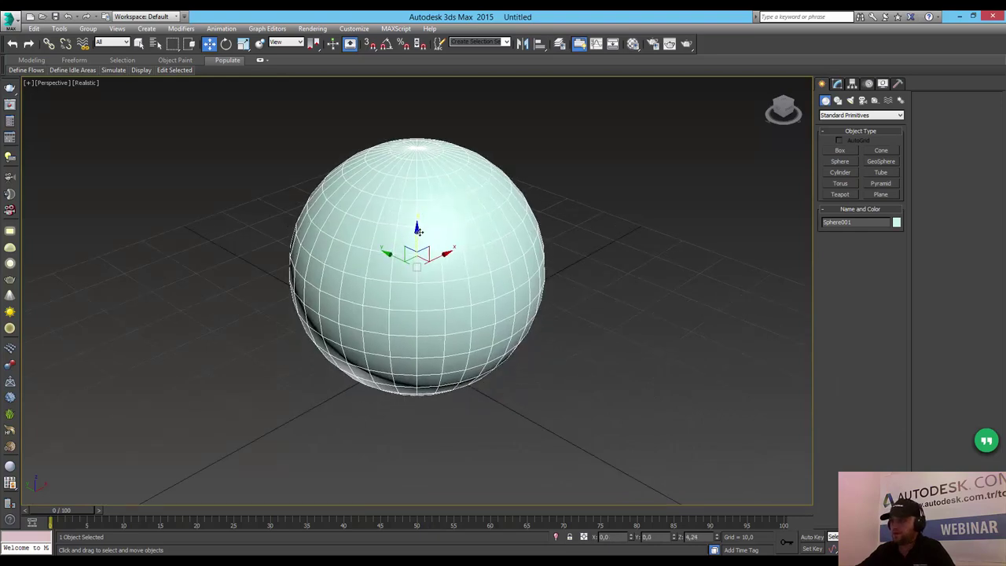
Open Render Setup for the V-Ray Adv renderer.
mouse_move(570, 237)
middle_mouse_down("alt")
mouse_move(497, 279)
mouse_move(477, 261)
middle_mouse_up("alt")
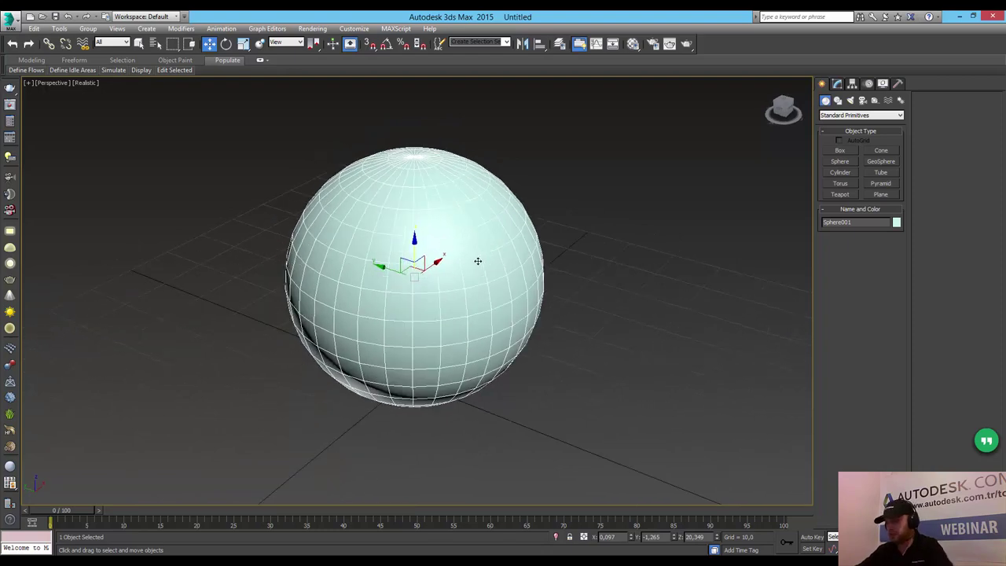
left_click(312, 28)
left_click(328, 52)
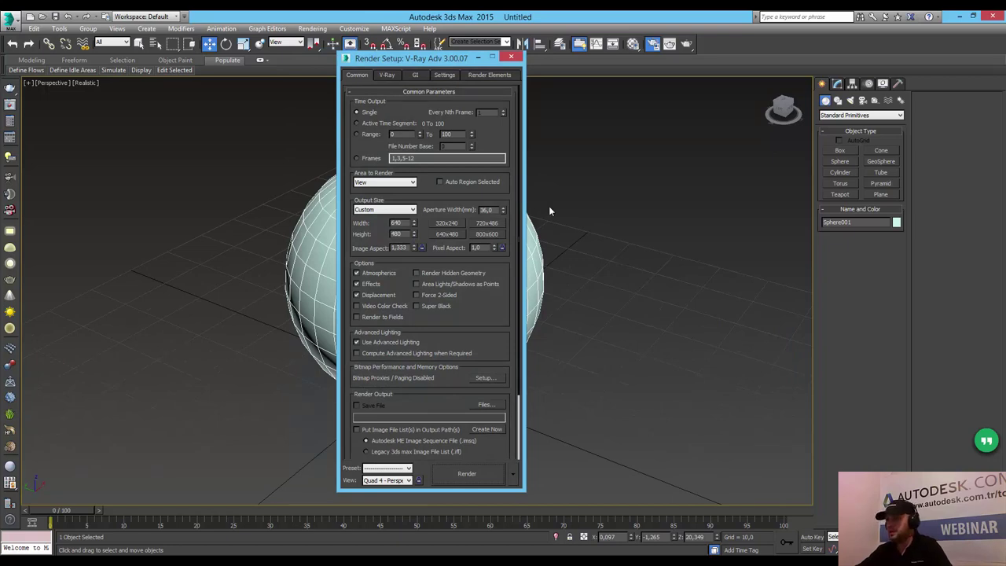
Set a new VRayMtl, Material #25, as V-Ray's Override mtl and instance it into a Material Editor slot.
key("m")
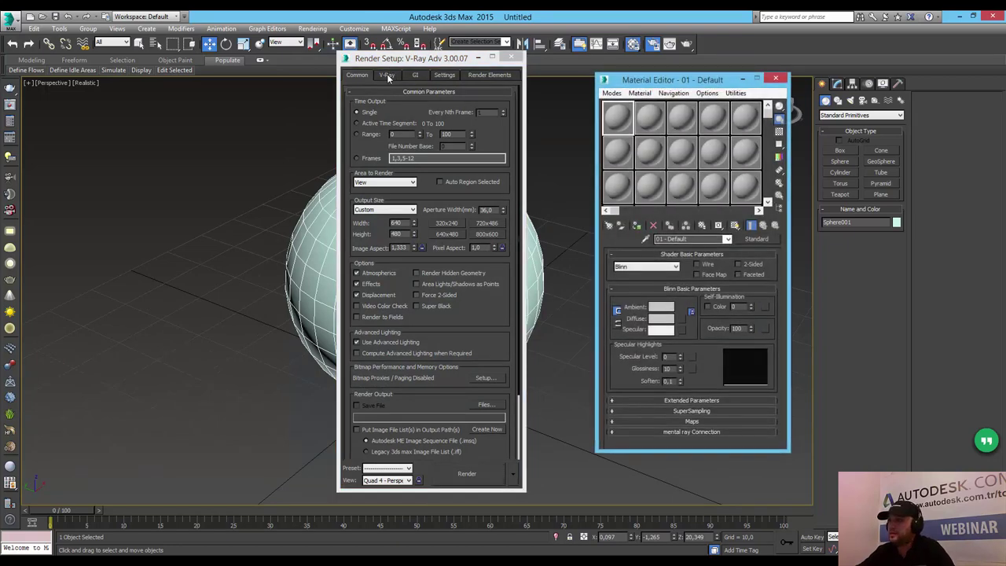
left_click(387, 75)
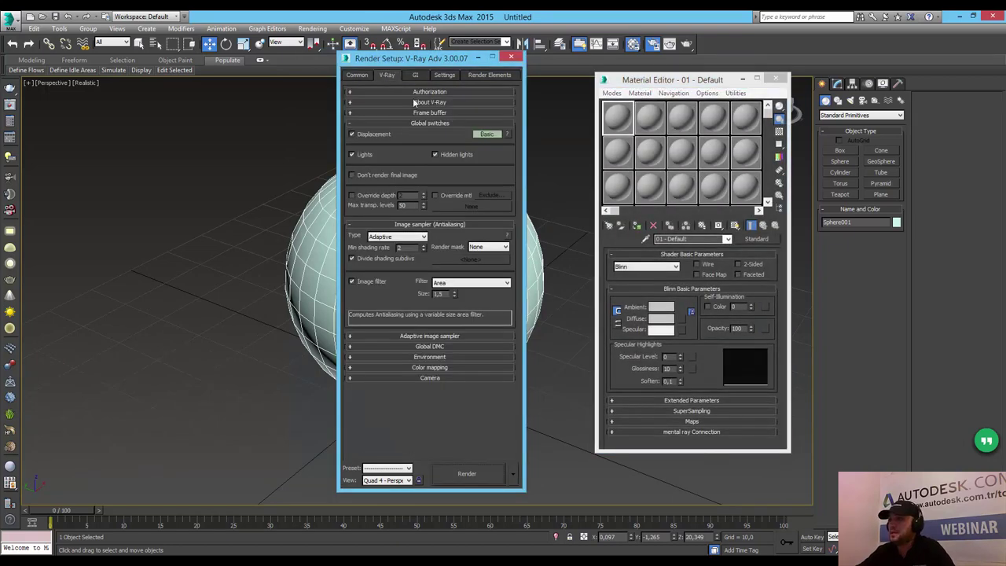
left_click(465, 208)
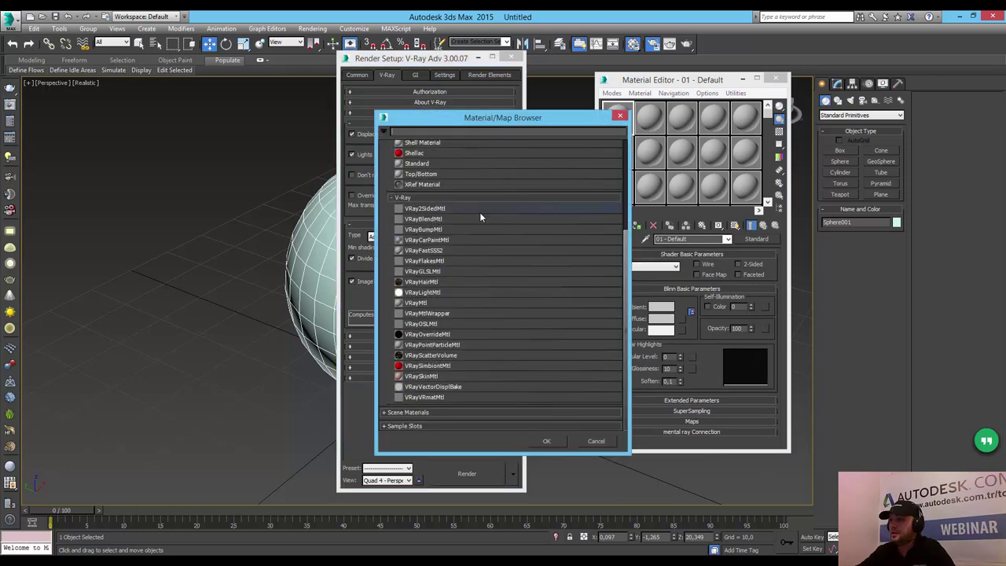
mouse_move(503, 117)
left_mouse_down()
mouse_move(711, 113)
mouse_move(205, 110)
left_mouse_up()
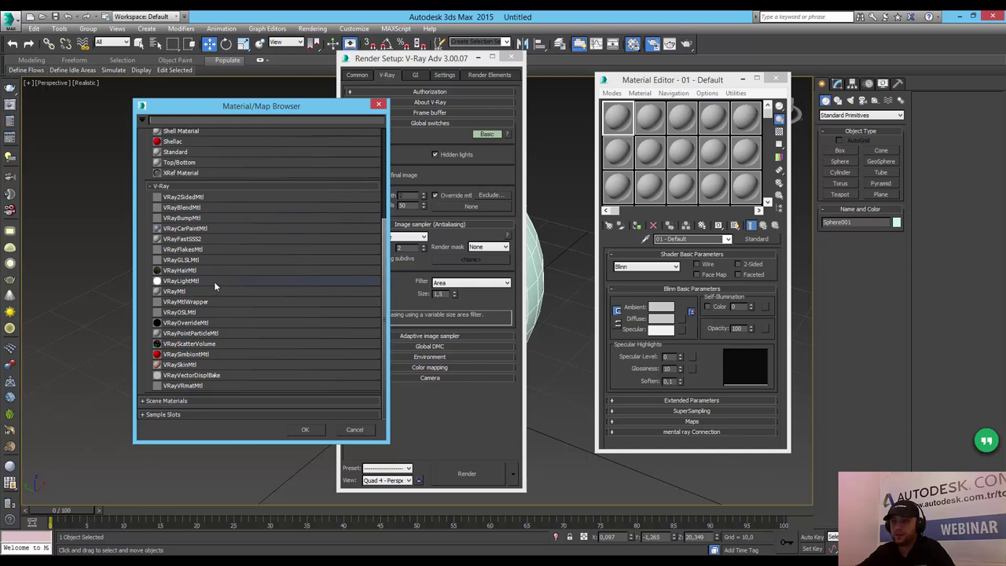
double_click(195, 301)
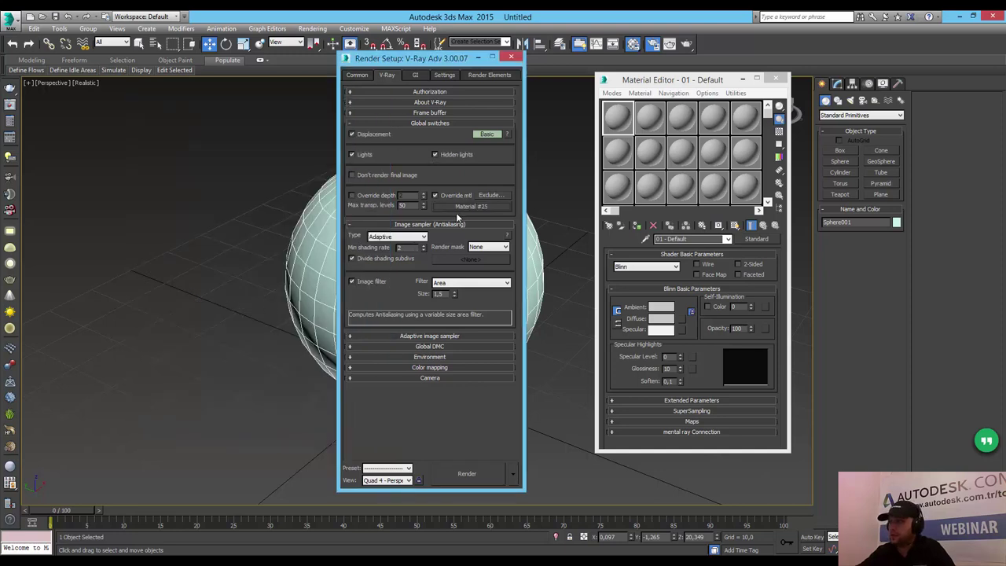
left_click_drag(463, 208, 656, 165)
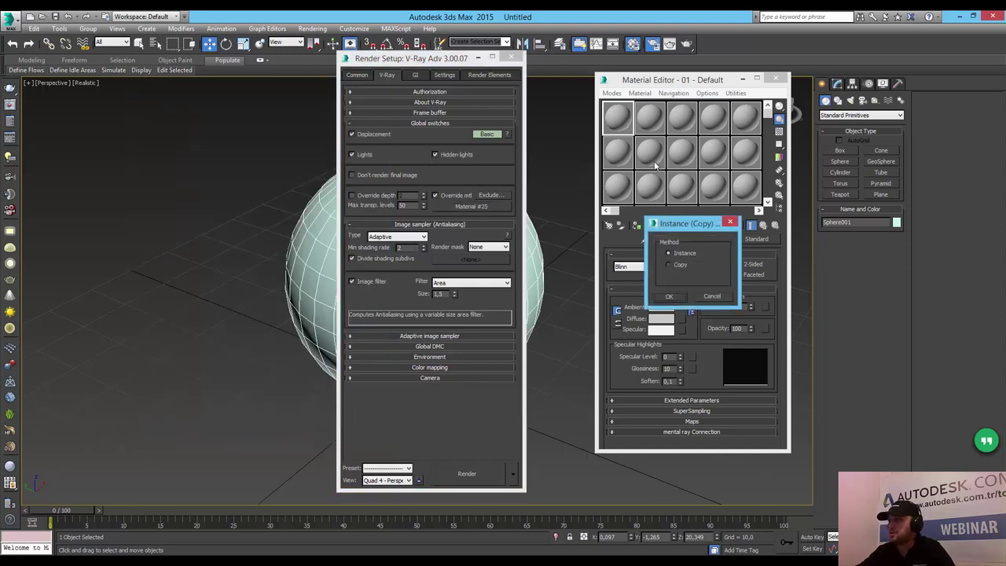
left_click(667, 296)
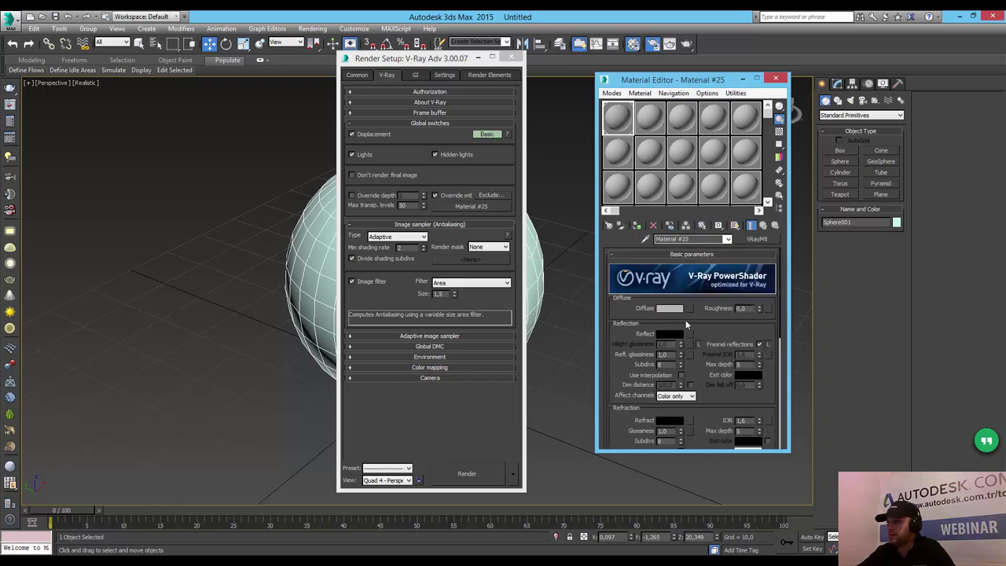
Assign VRayEdgesTex (Map #3) as Material #25's diffuse map and magnify the sample preview.
left_click(691, 309)
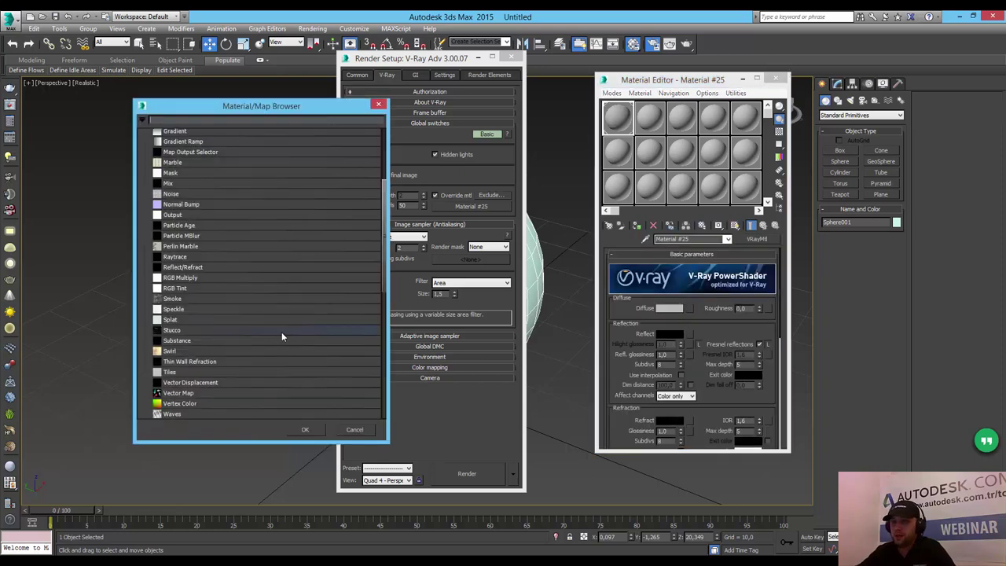
scroll(281, 335, "down", 2)
scroll(275, 337, "down", 2)
scroll(271, 337, "down", 2)
scroll(269, 338, "down", 2)
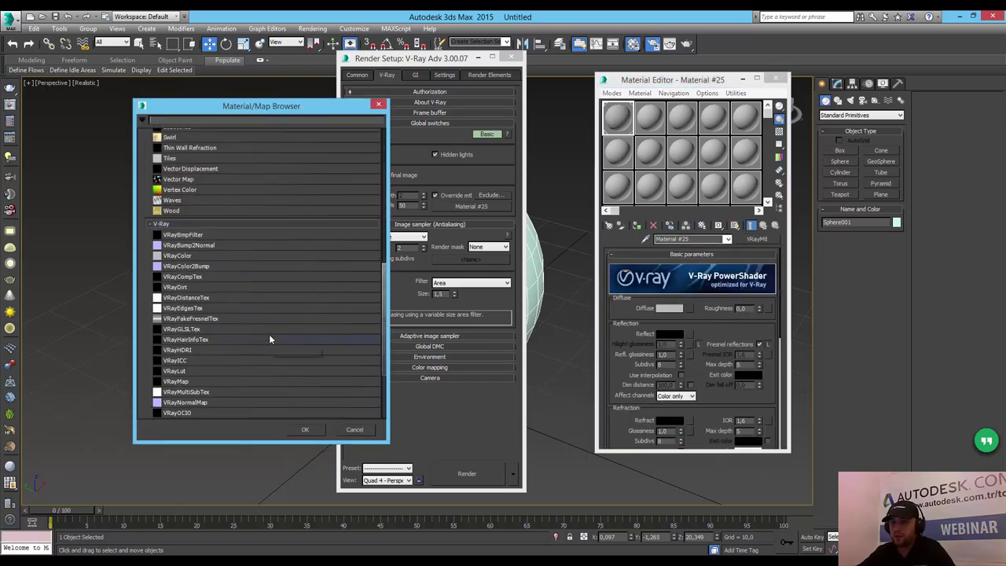
scroll(268, 338, "down", 2)
scroll(268, 338, "down", 2)
scroll(267, 338, "down", 1)
scroll(267, 340, "down", 2)
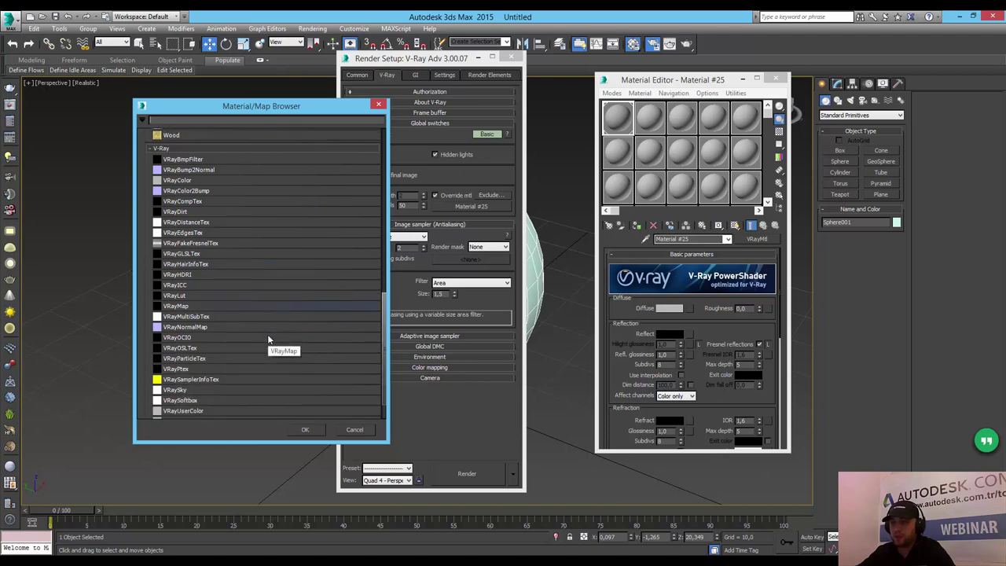
scroll(267, 339, "down", 1)
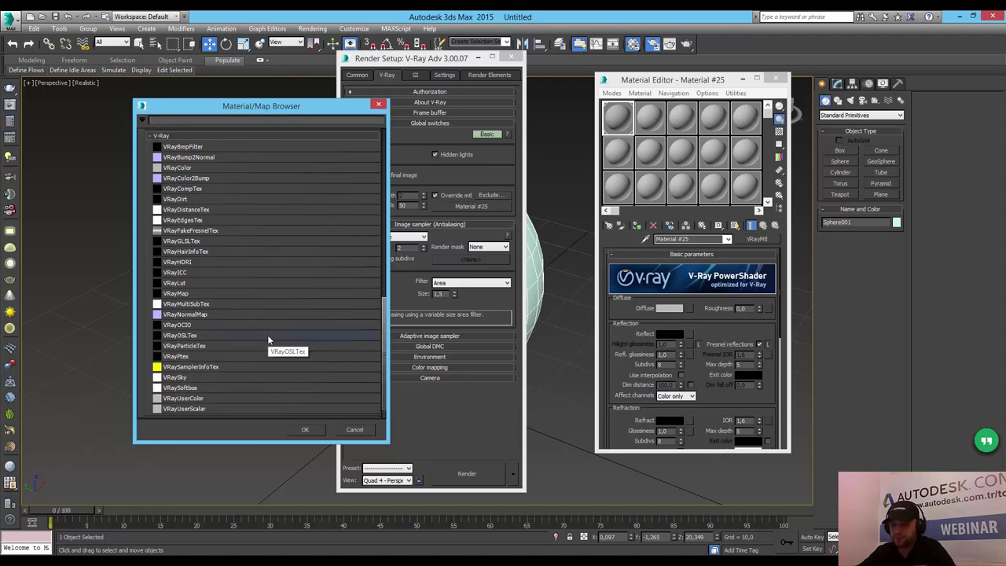
key("Escape")
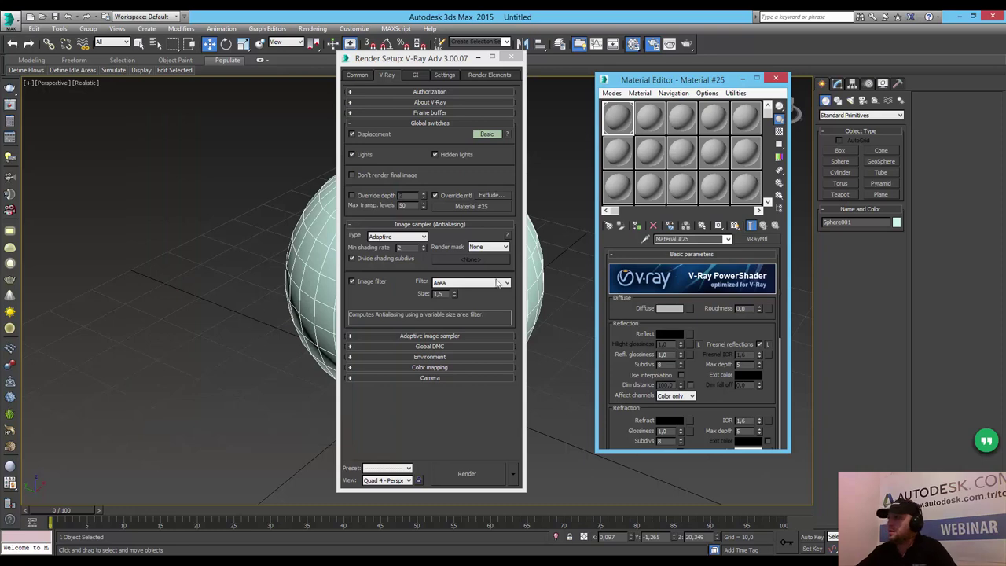
left_click(690, 310)
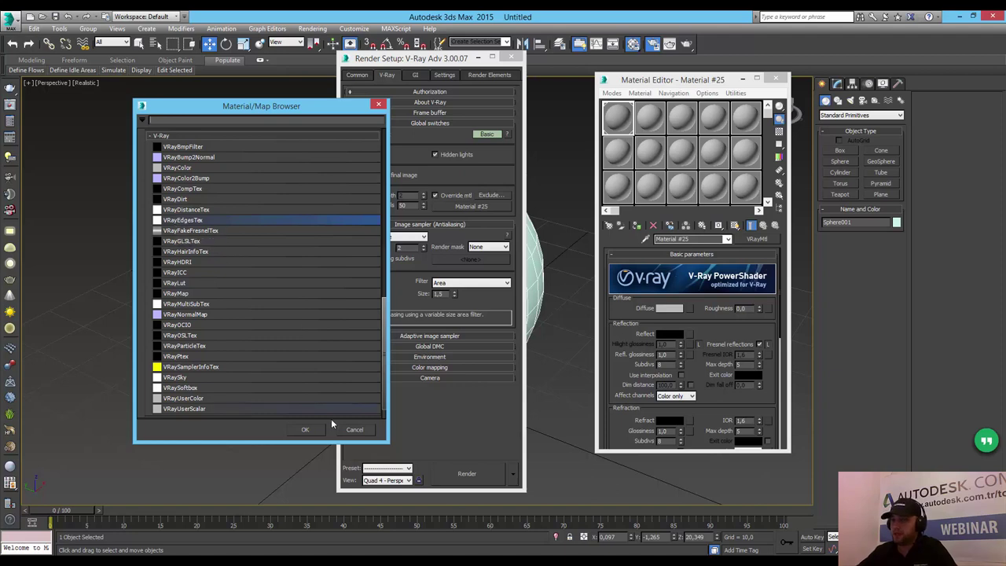
left_click(322, 432)
double_click(617, 125)
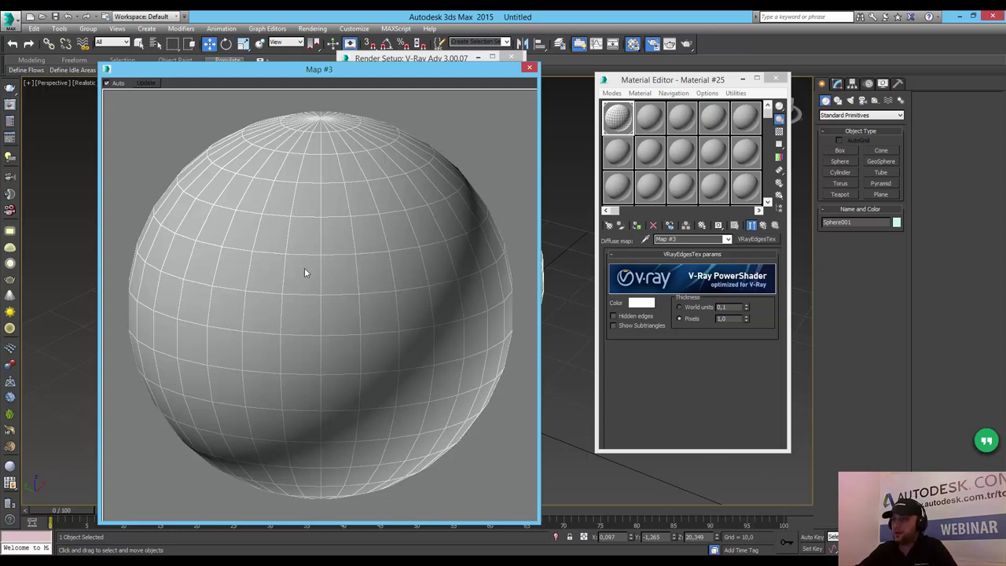
Thicken the VRayEdgesTex wire edges to 1,9 and then 5,0 pixels.
left_click(745, 316)
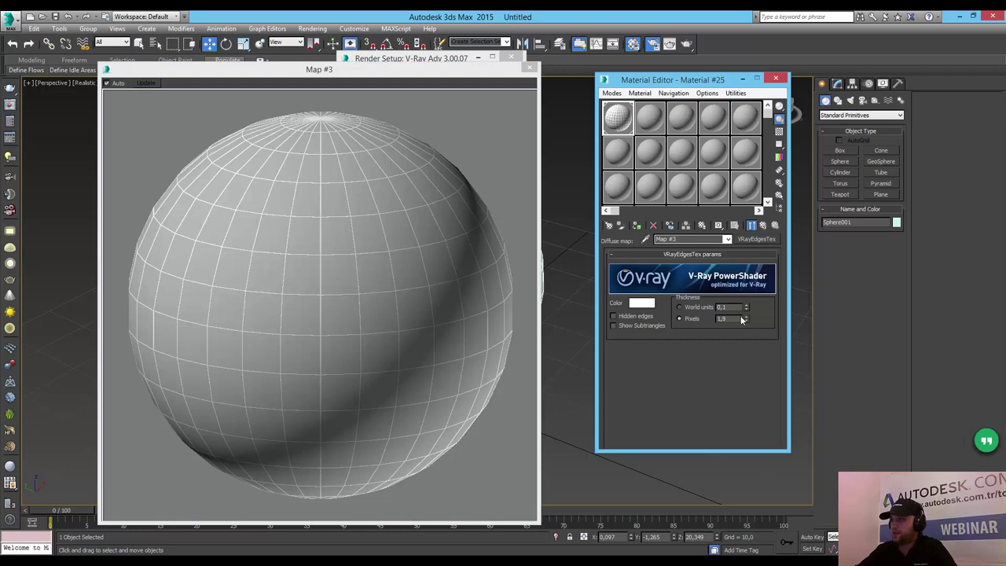
key("Return")
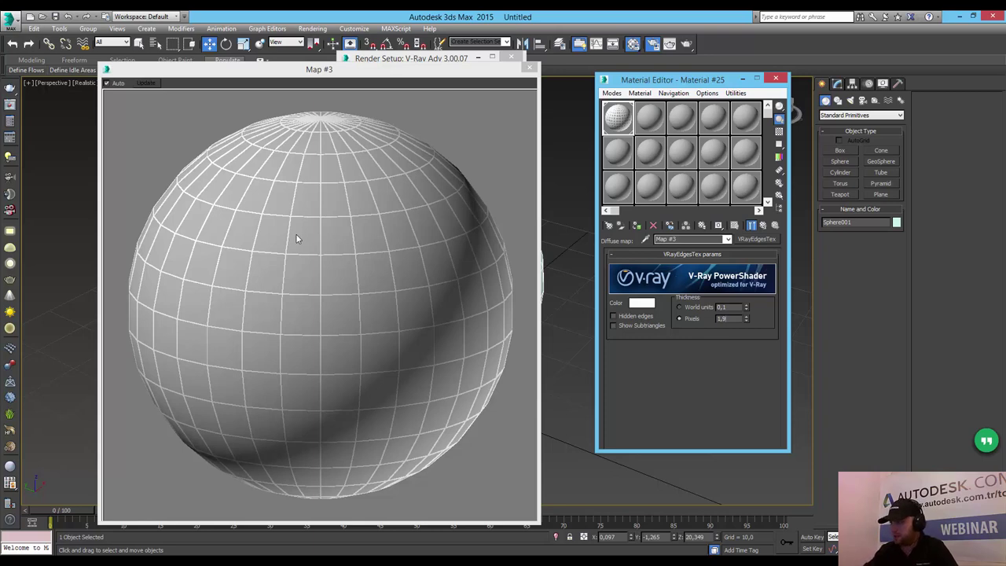
type("5")
key("Return")
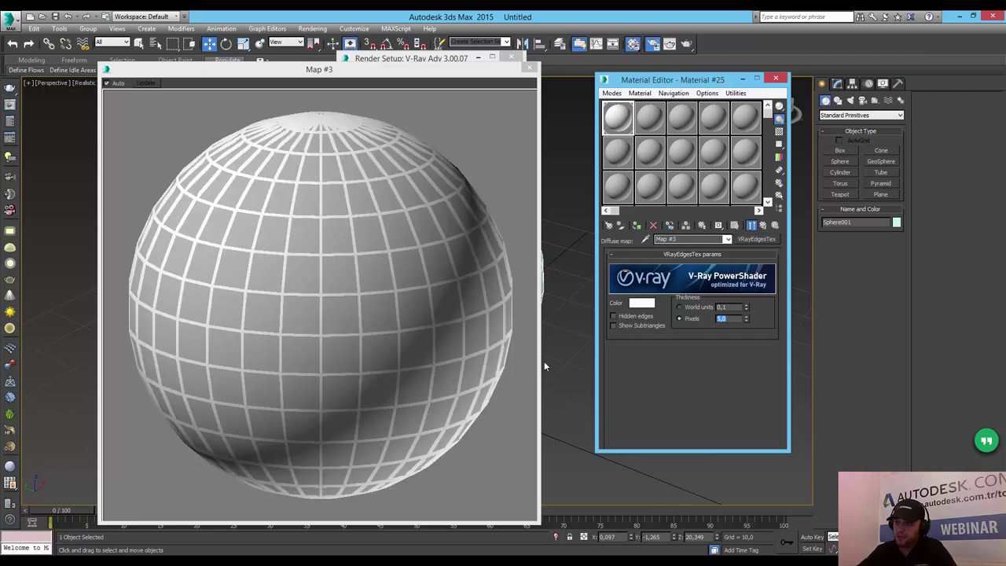
Set the edge thickness back to 1,0 pixels and close the Map #3 preview.
type("1")
key("Return")
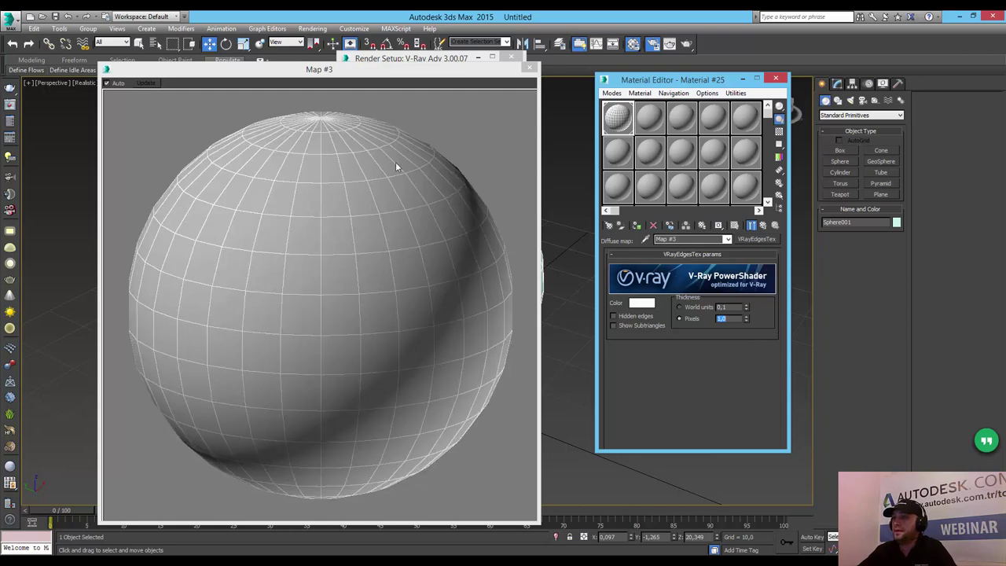
left_click(529, 67)
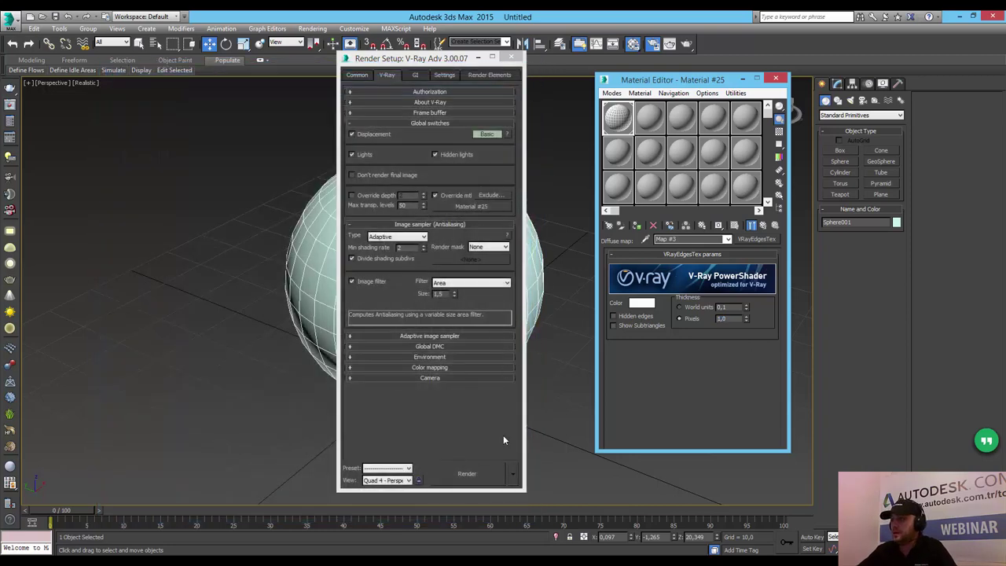
Assign Material #25 with VRayEdgesTex to the sphere and start a V-Ray render.
left_click(638, 225)
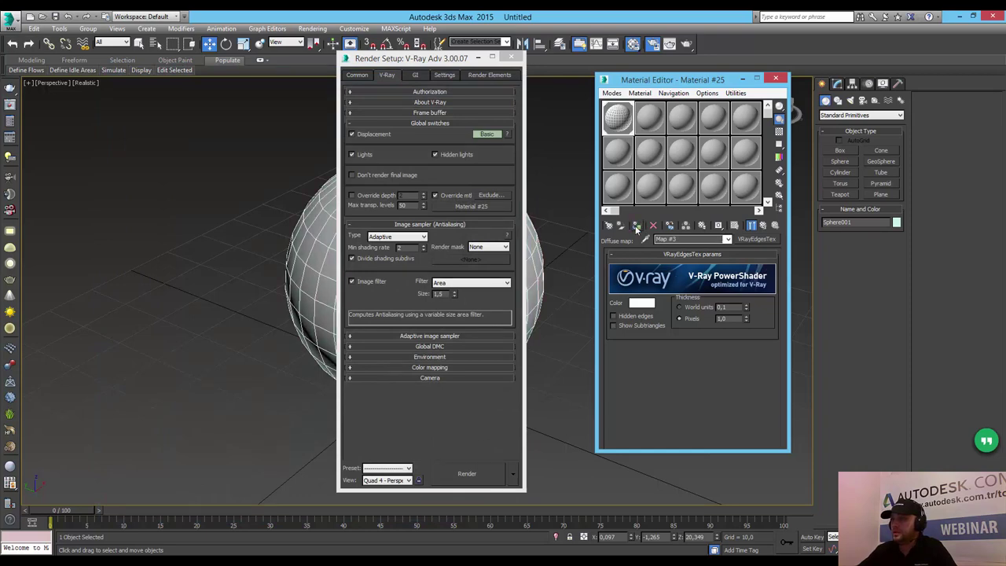
left_click(469, 475)
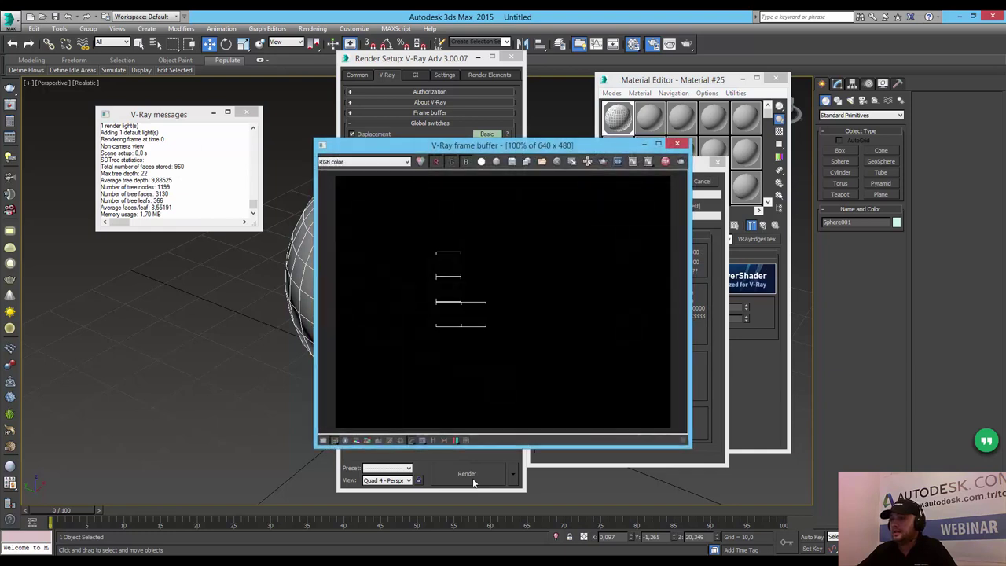